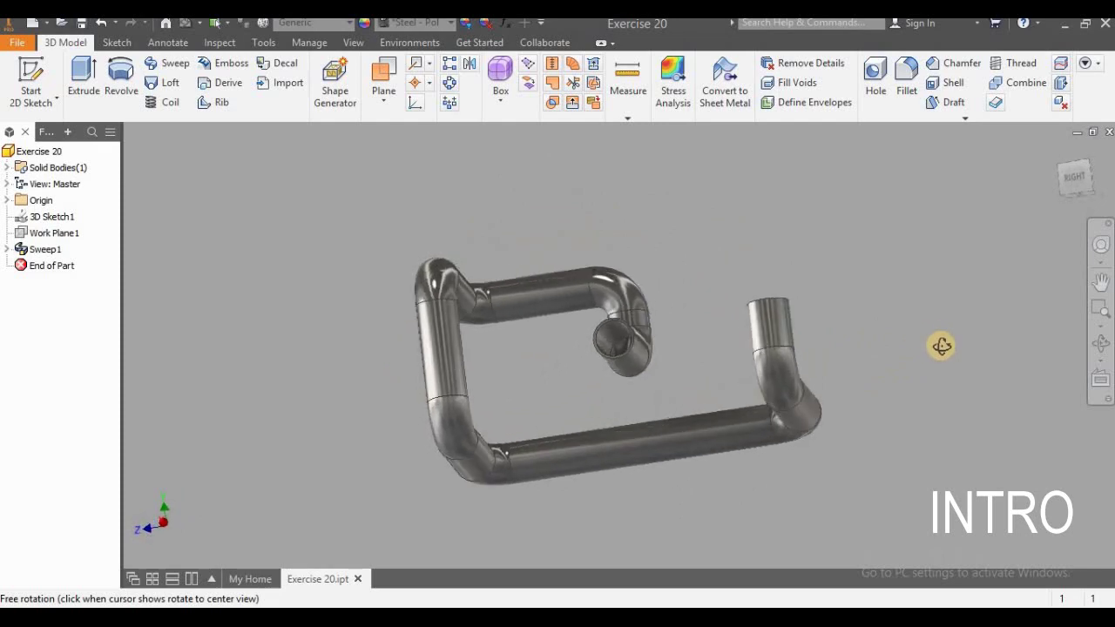
left_click_drag(1058, 157, 902, 200)
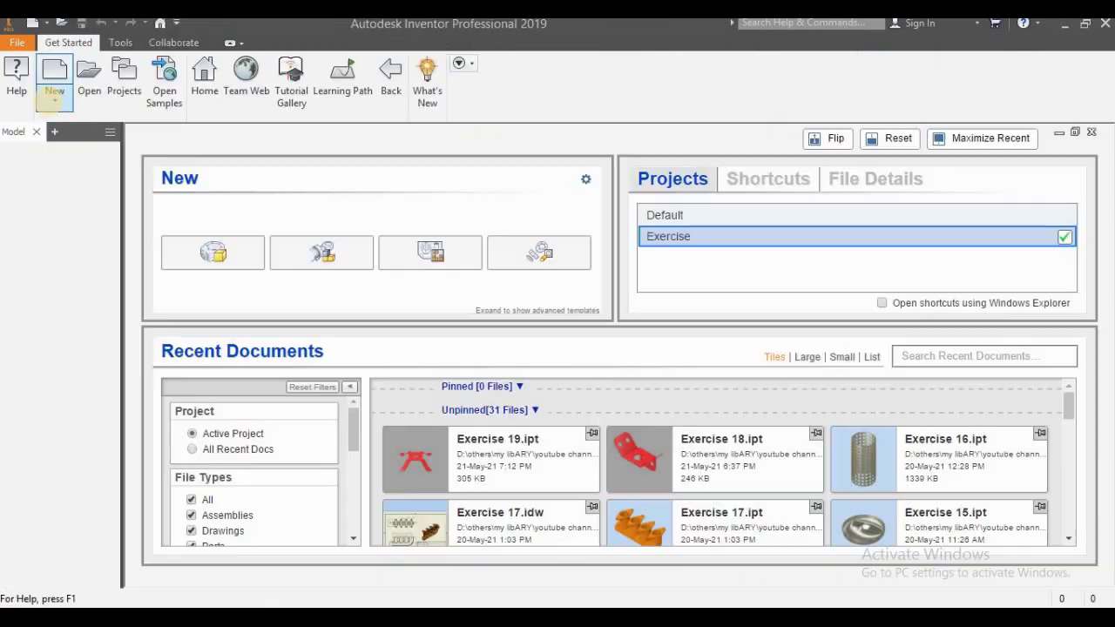
Create a new part file and start a 3D sketch in it
left_click(54, 100)
left_click(72, 128)
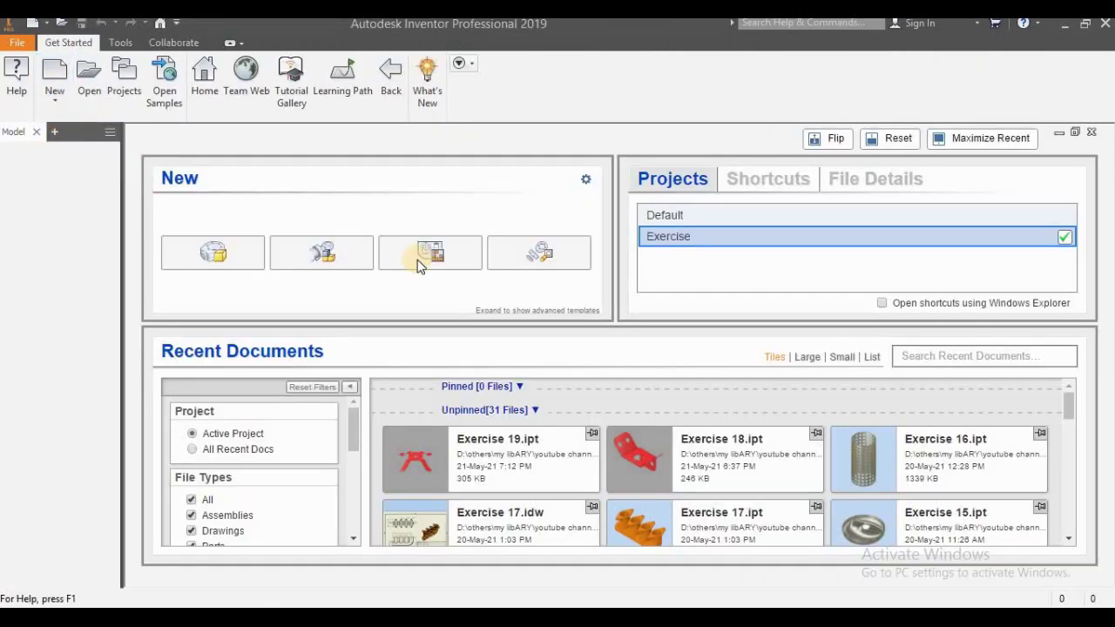
double_click(526, 207)
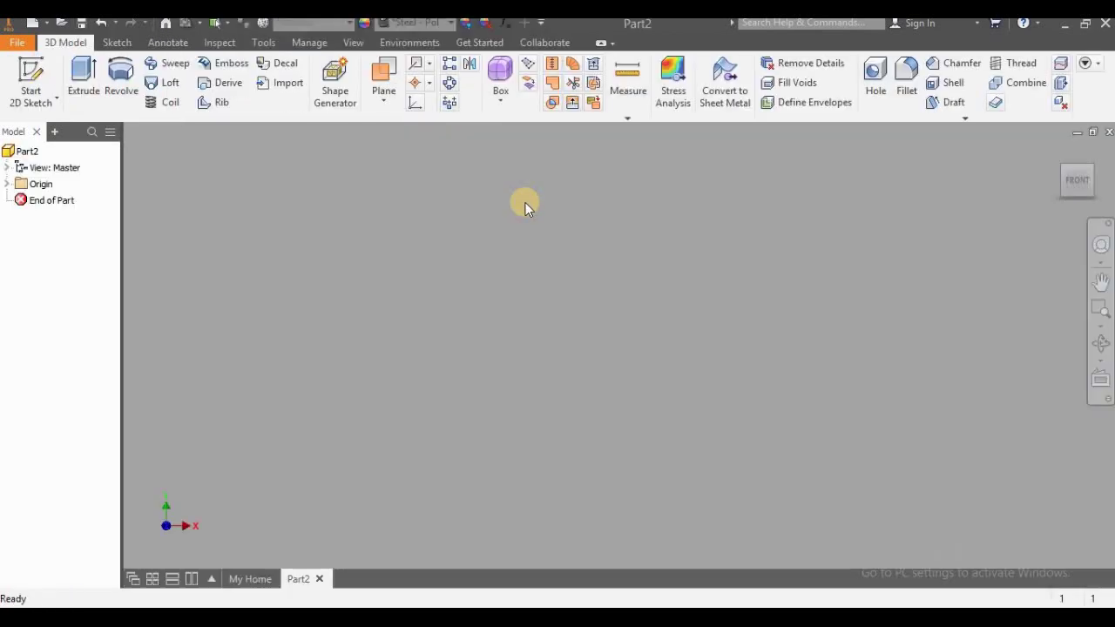
left_click(39, 104)
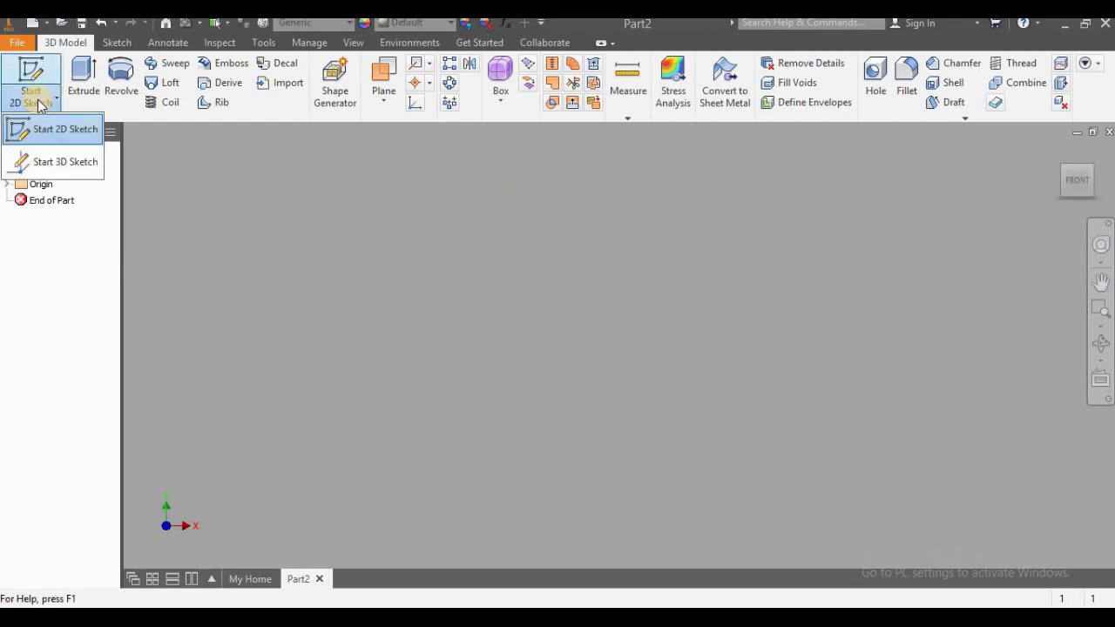
left_click(45, 129)
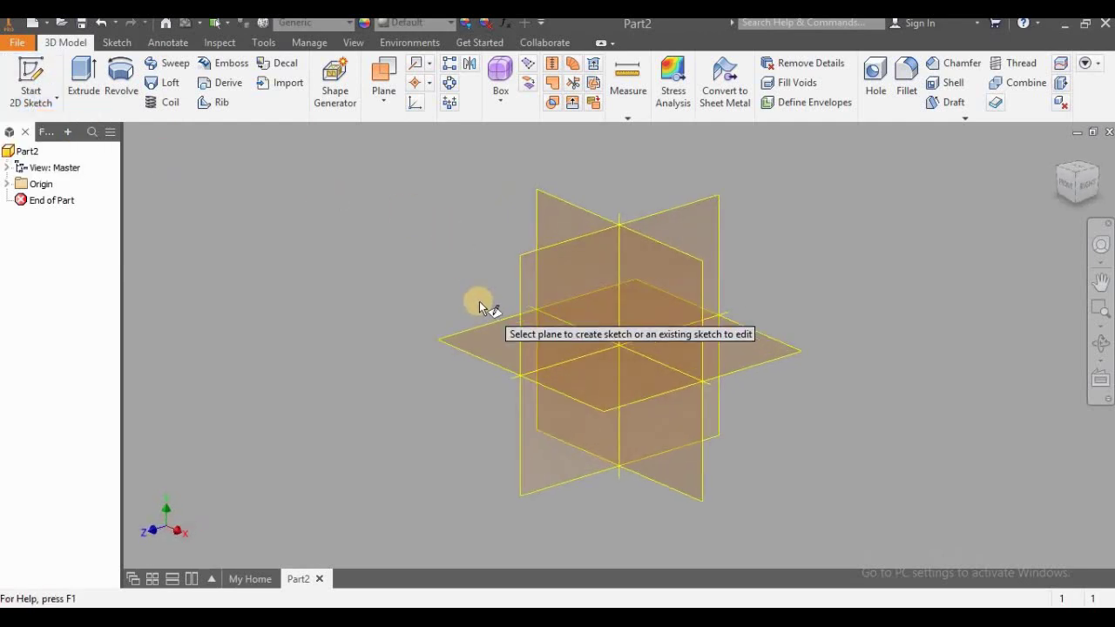
left_click(38, 105)
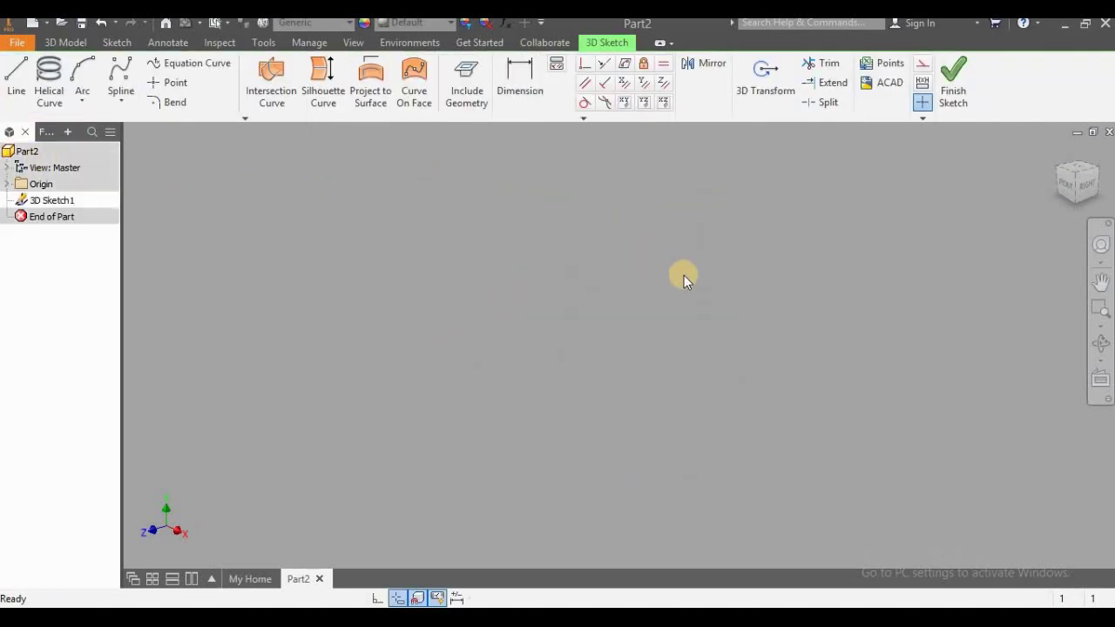
left_click(1070, 165)
left_click(17, 83)
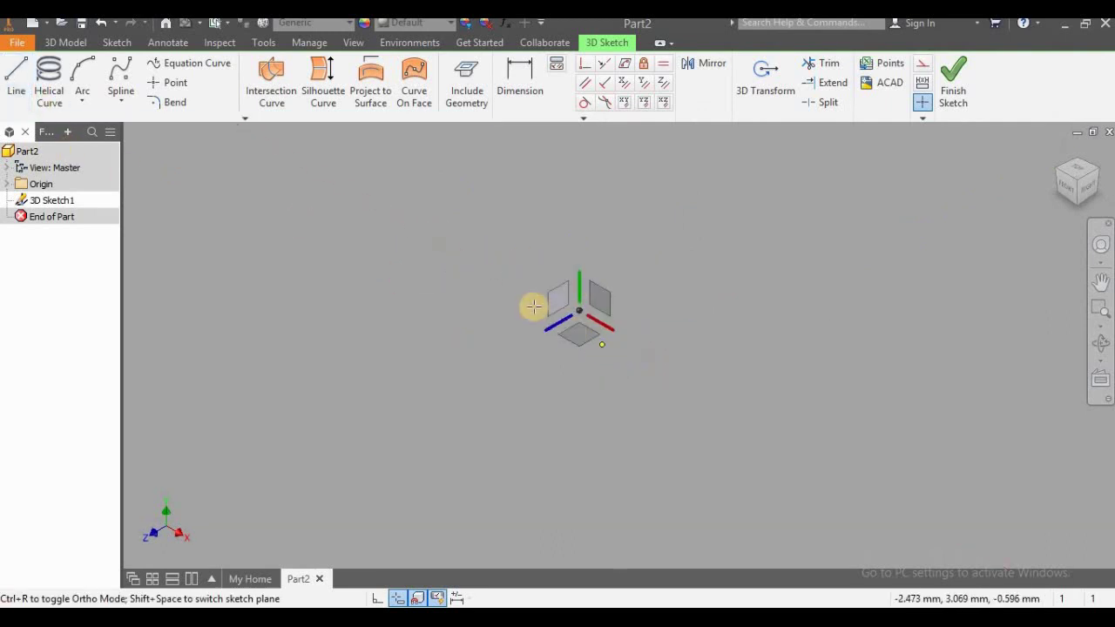
left_click(535, 308)
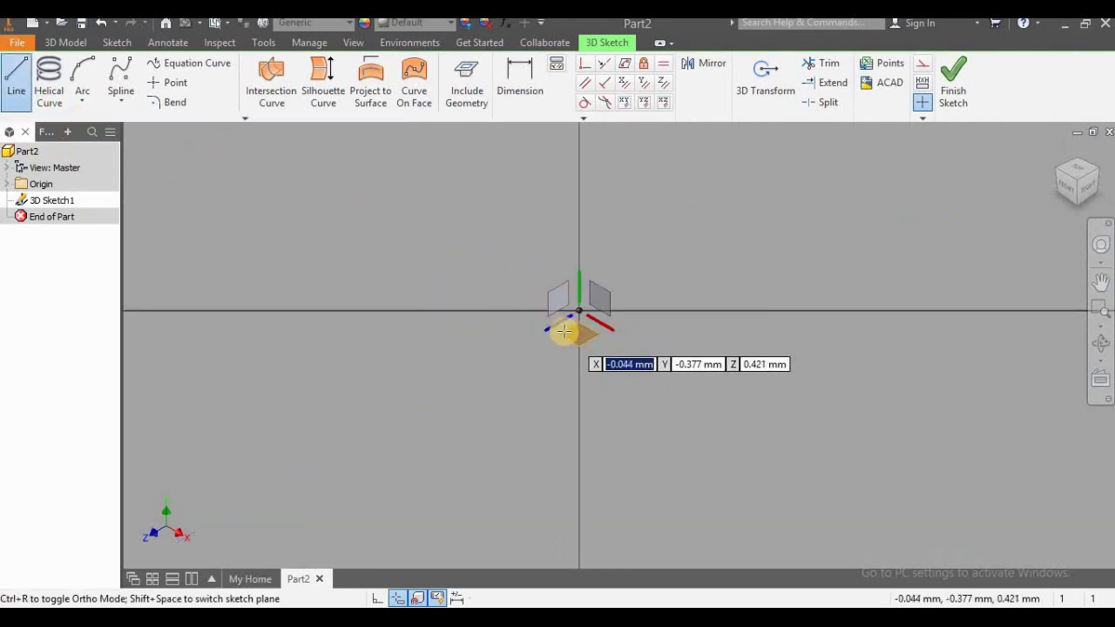
left_click(1078, 168)
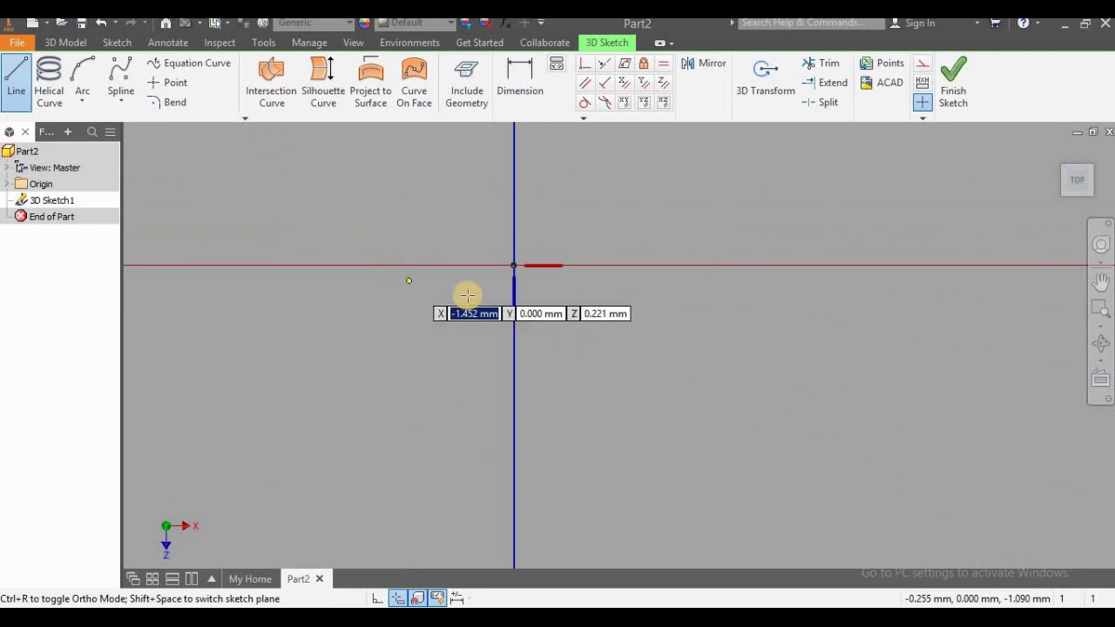
left_click(536, 241)
left_click(498, 236)
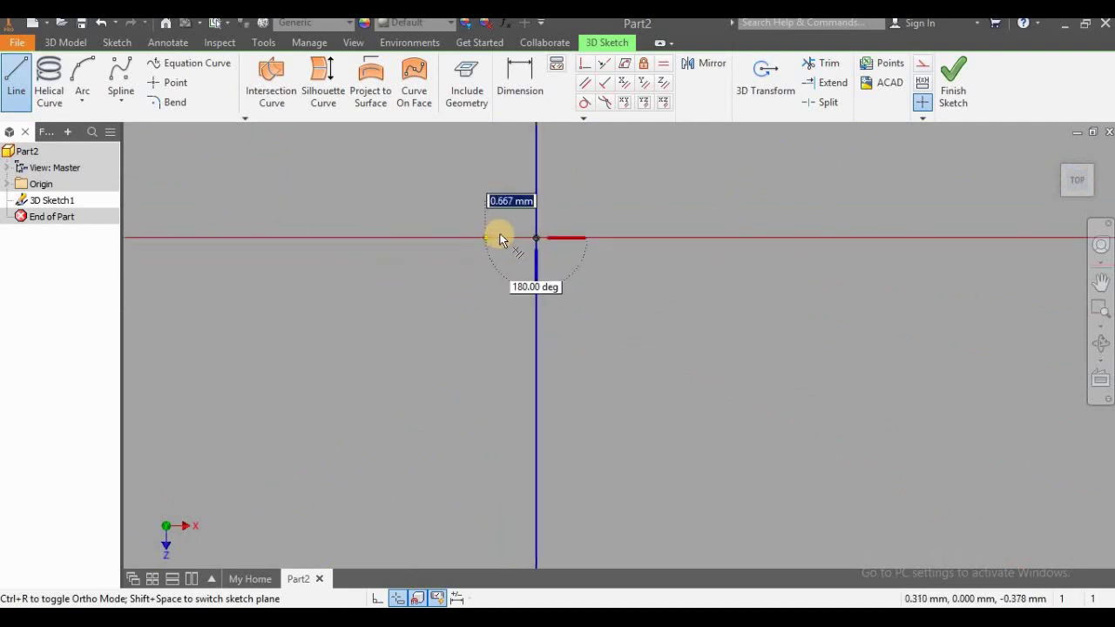
key("Escape")
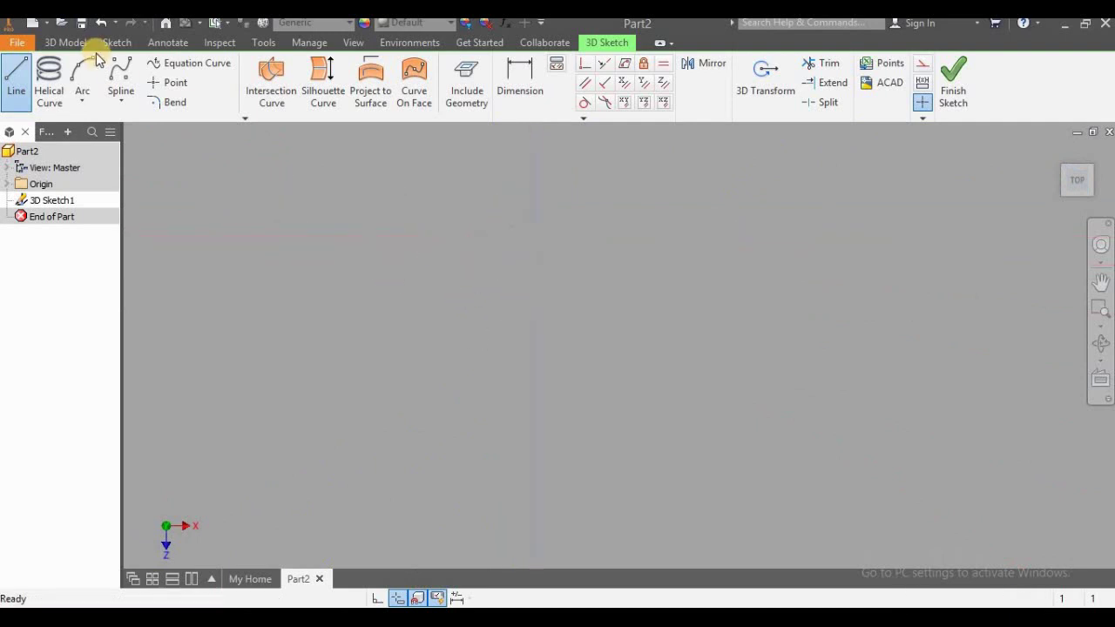
Sketch an open C-shape of three connected perpendicular lines in the XZ plane, with the first line about 0.75 mm long
left_click(18, 77)
left_click(561, 192)
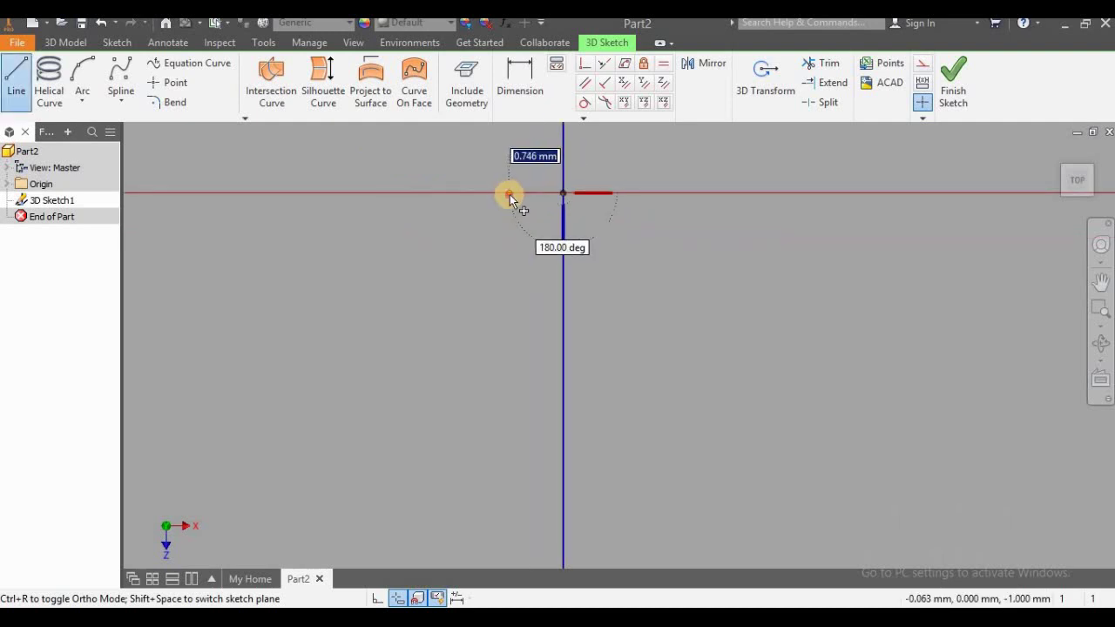
left_click(510, 194)
left_click(509, 274)
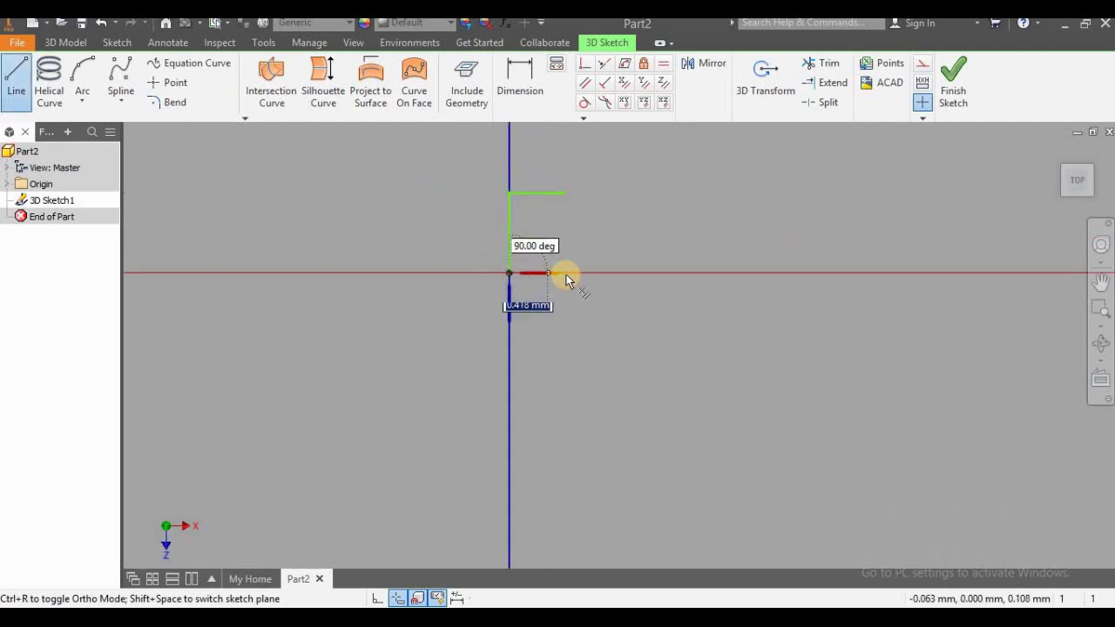
left_click(567, 273)
left_click(519, 108)
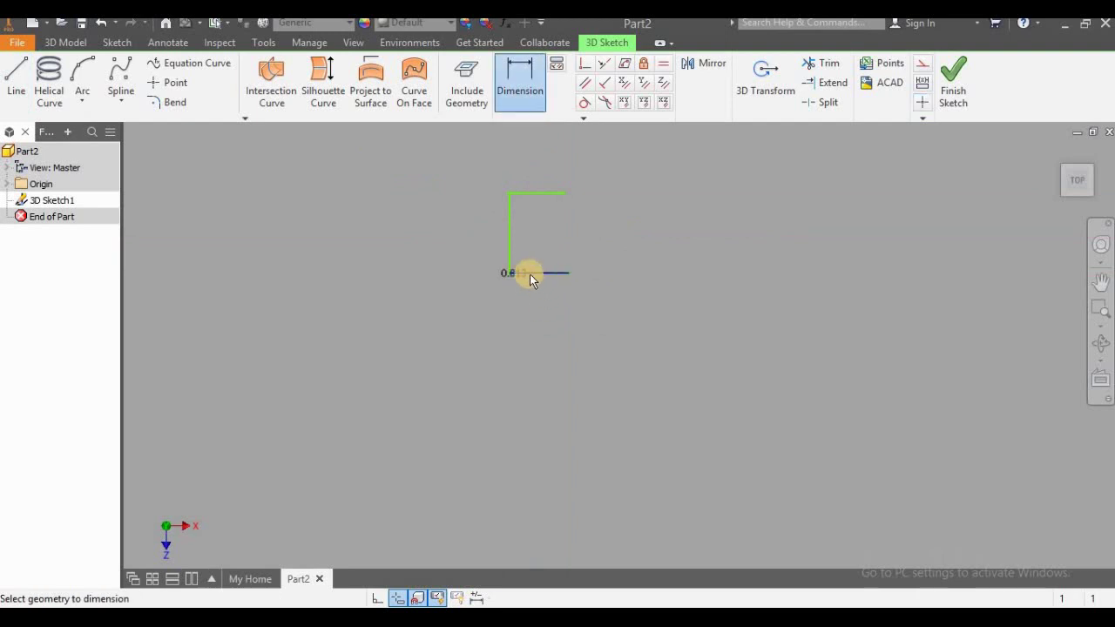
key("Escape")
Try to add axis-parallel constraints to the front short line and the long line of the C-shape
middle_click_drag(525, 277, 513, 248, "shift")
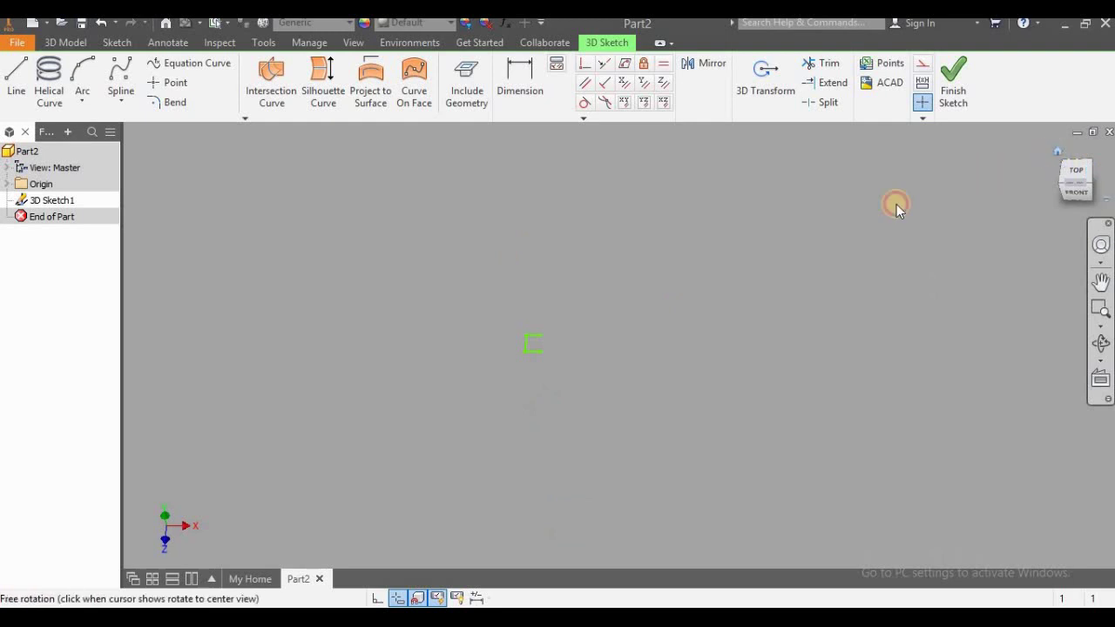
mouse_move(896, 203)
middle_mouse_down("shift")
mouse_move(699, 302)
mouse_move(618, 116)
middle_mouse_up("shift")
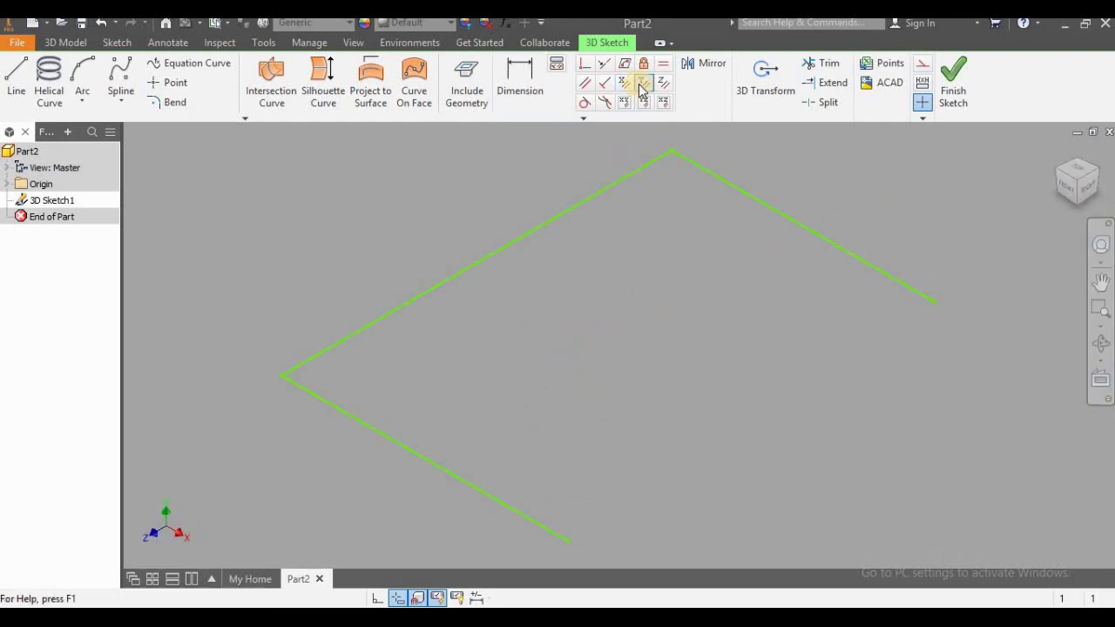
left_click(624, 82)
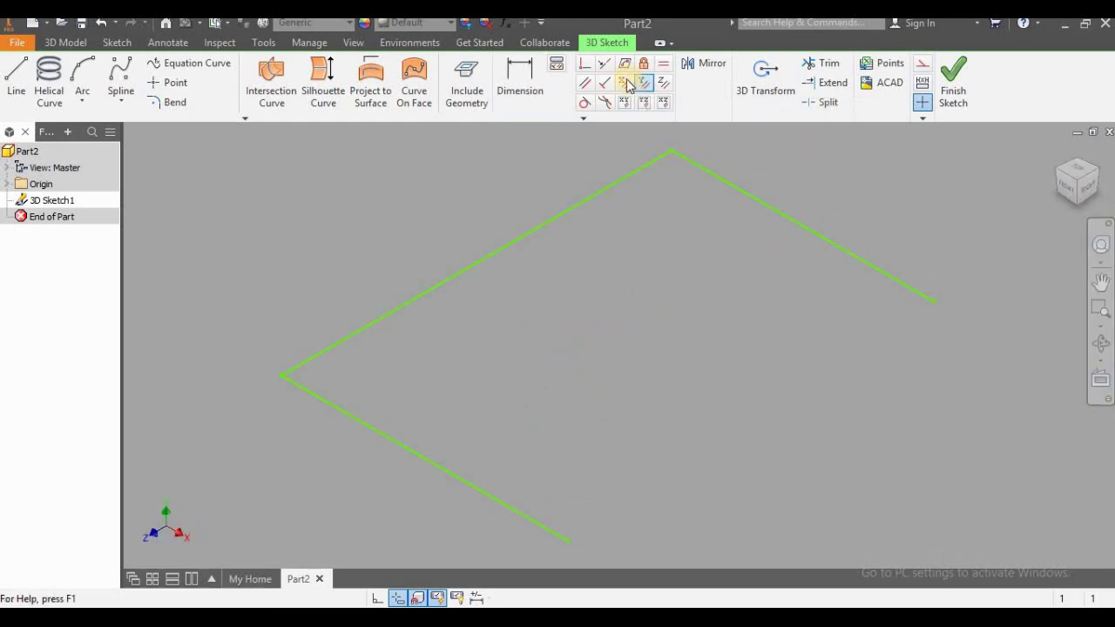
left_click(299, 393)
left_click(361, 332)
left_click(357, 165)
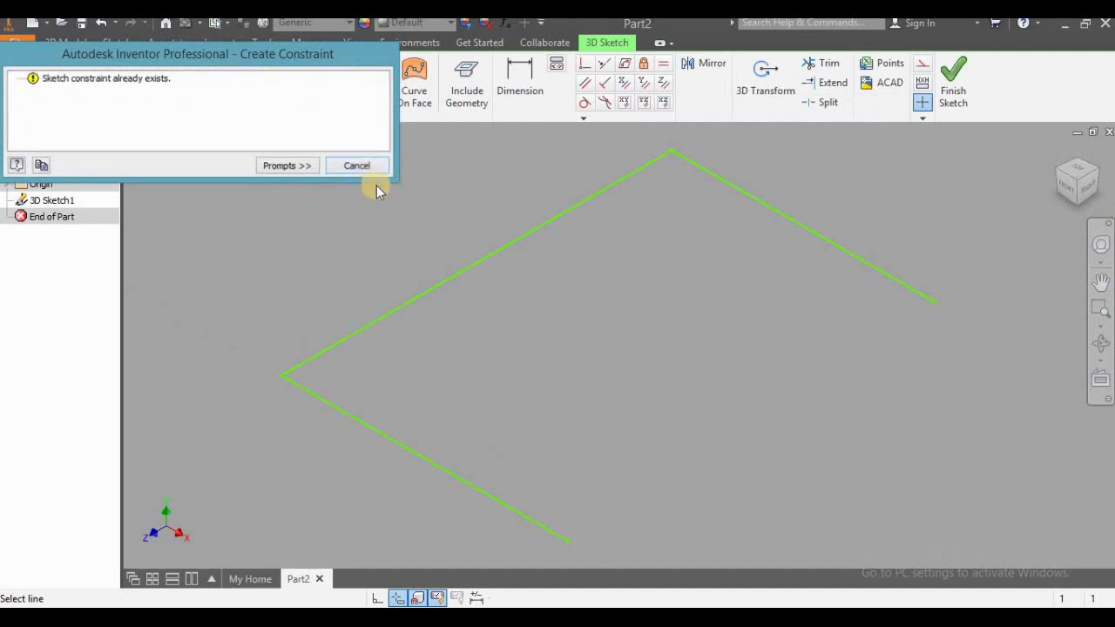
Dimension the long middle line of the C-shape at 200 mm
key("d")
left_click(460, 277)
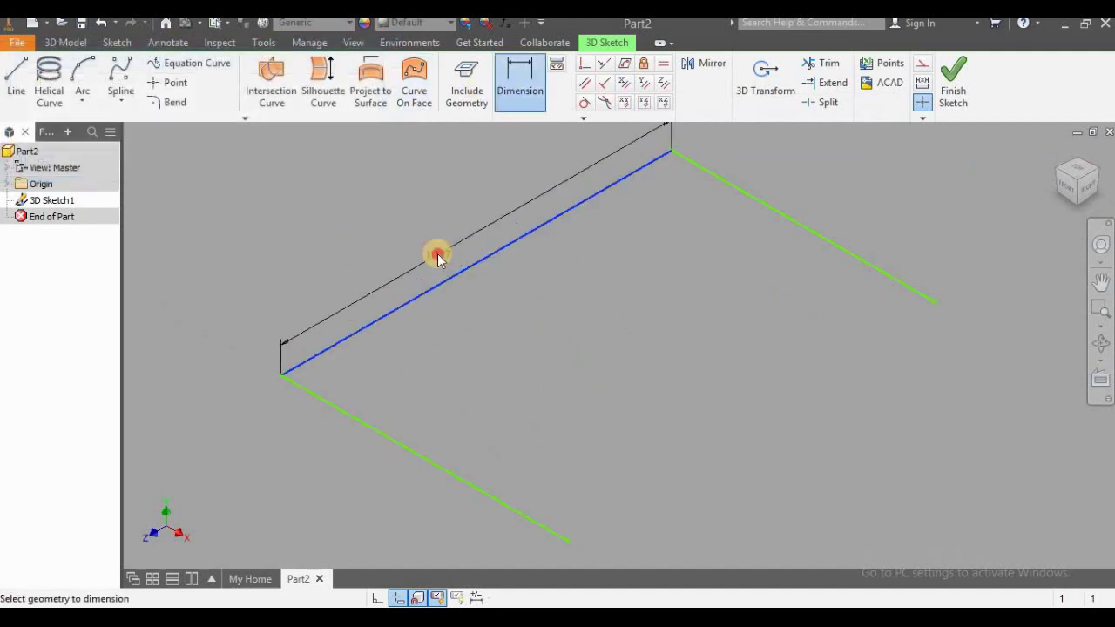
left_click(441, 250)
type("100")
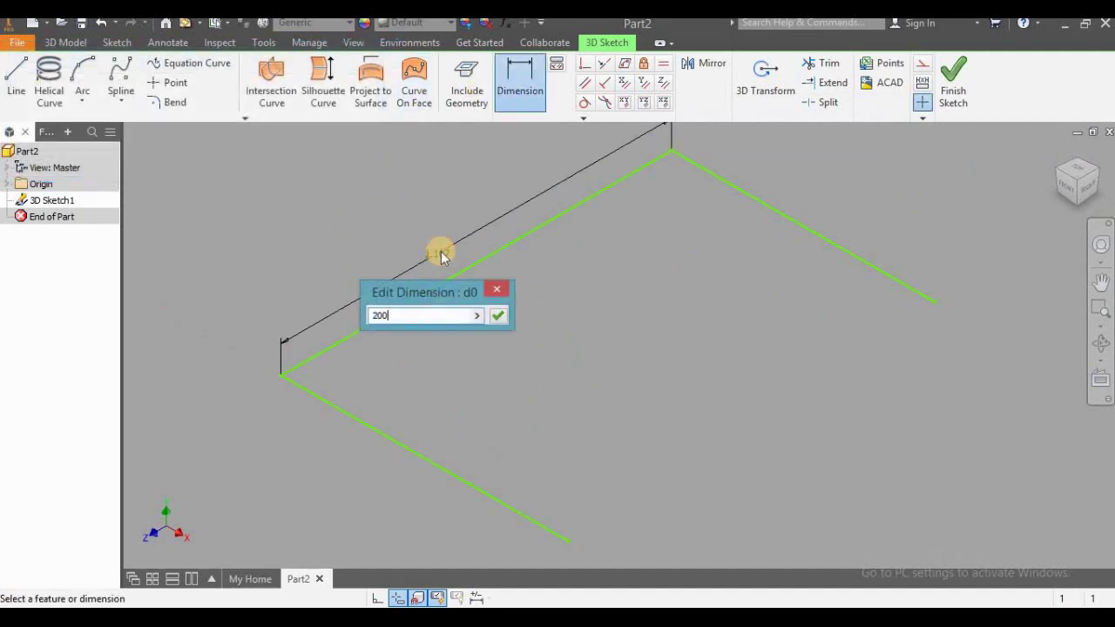
key("Return")
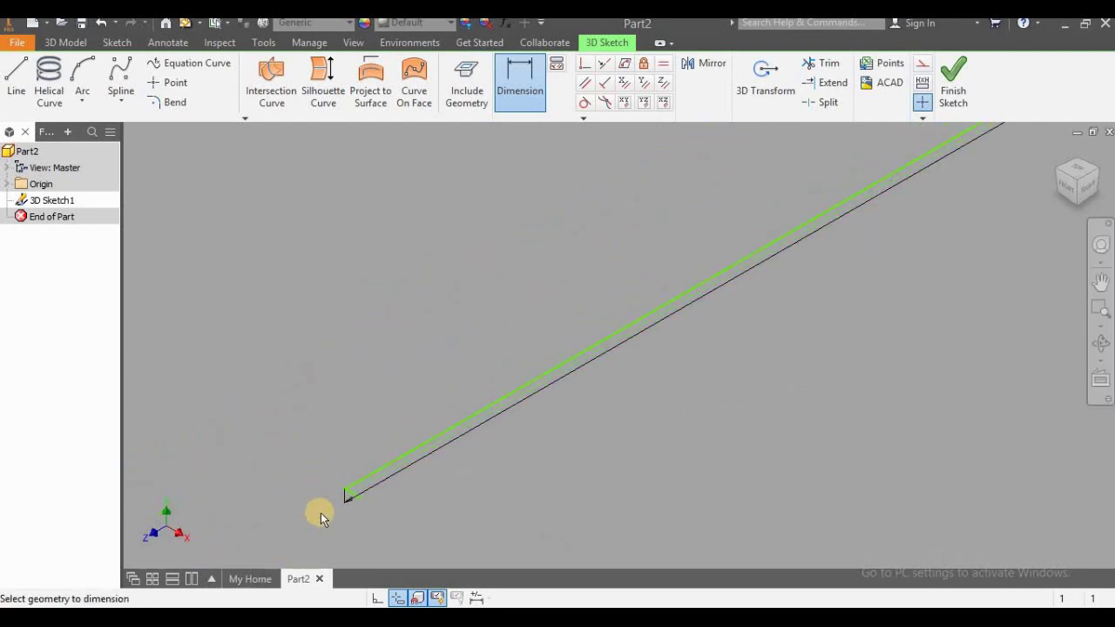
Dimension the front short line of the C-shape at 100 mm
scroll(320, 512, "up", 5)
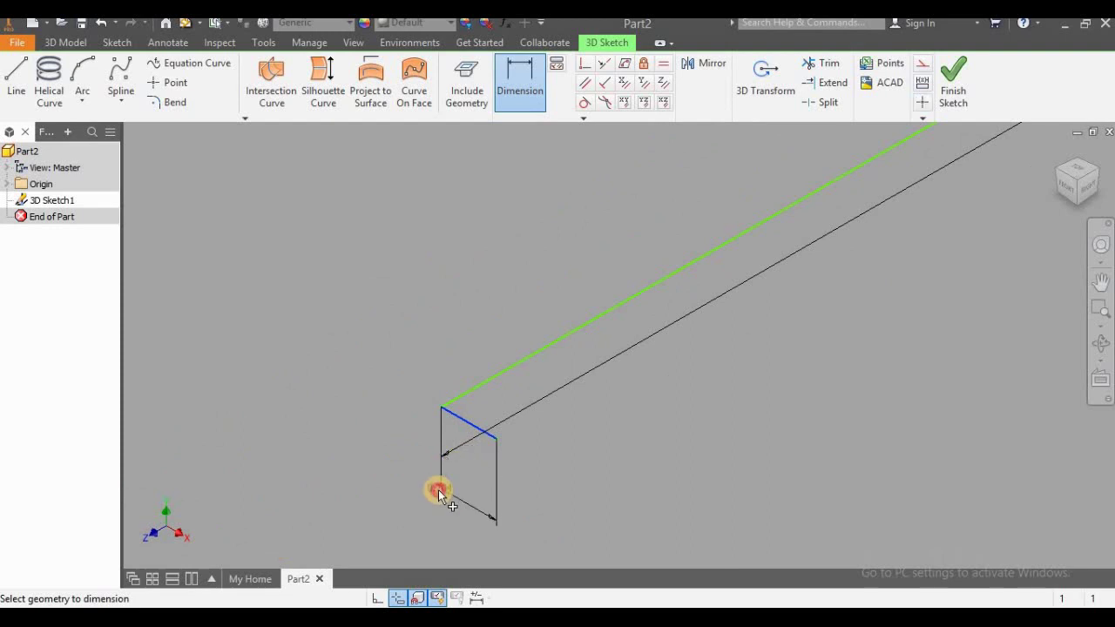
left_click(438, 494)
key("Return")
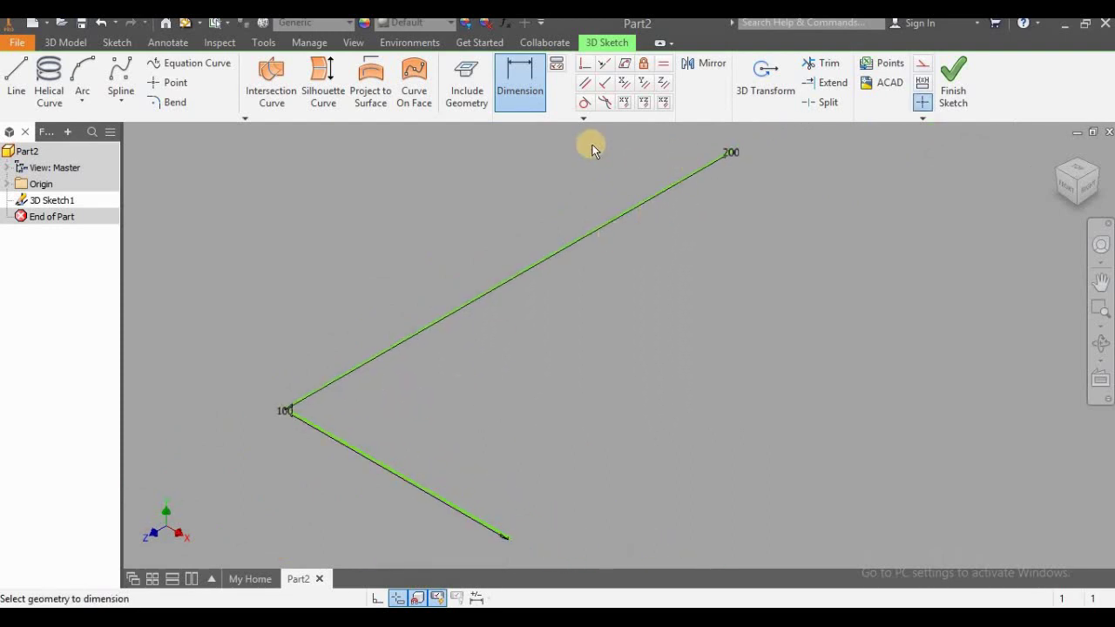
key("Escape")
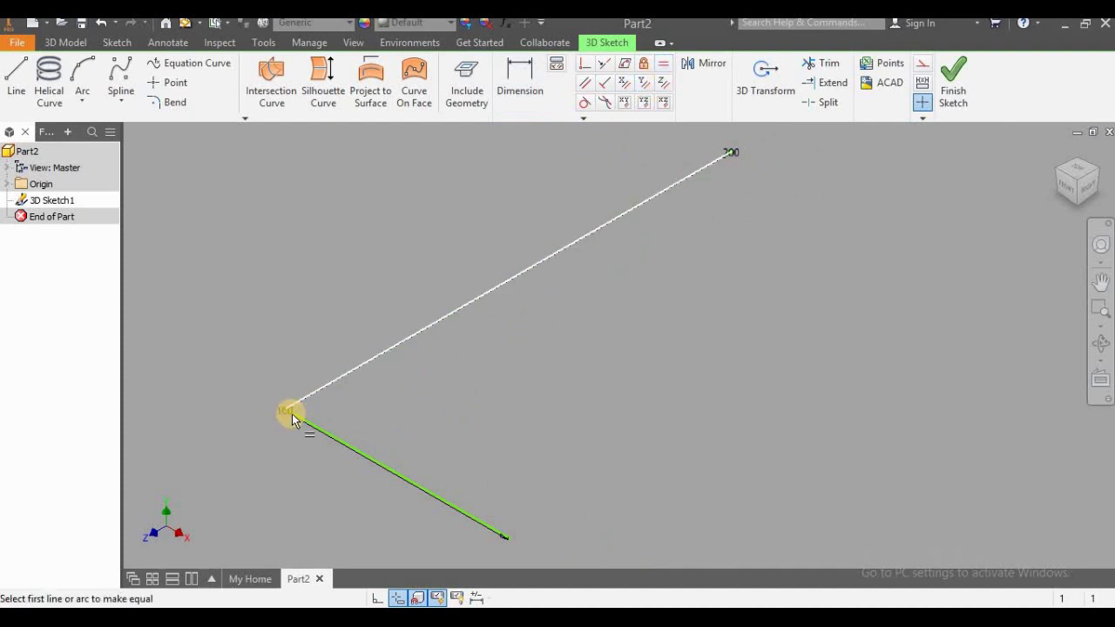
Apply an equal constraint between the front 100 mm line and the short line at the far end
left_click(304, 418)
left_click(677, 181)
left_click_drag(747, 153, 777, 199)
left_click(677, 225)
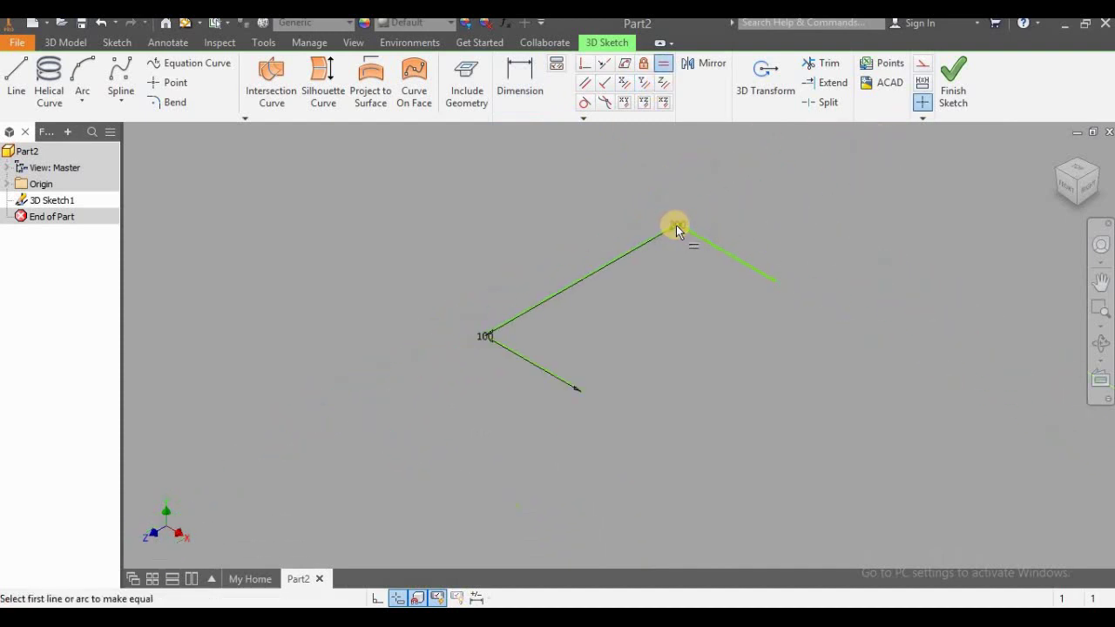
key("Escape")
Extend the path from the front line's free end with an upright line and a second line running back at an angle
left_click(16, 75)
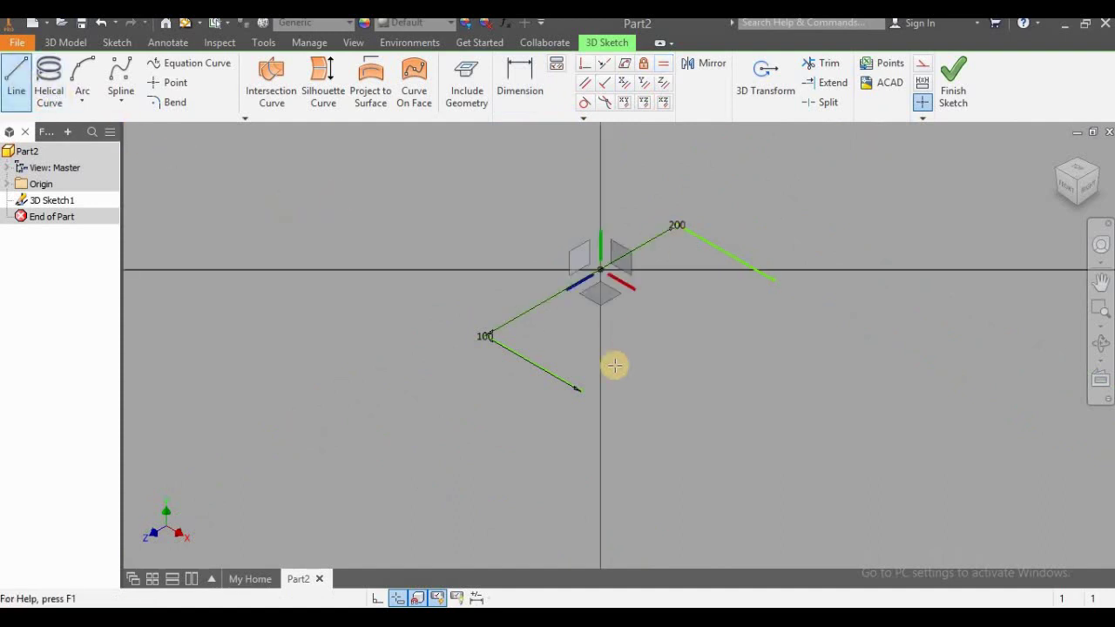
scroll(588, 391, "down", 5)
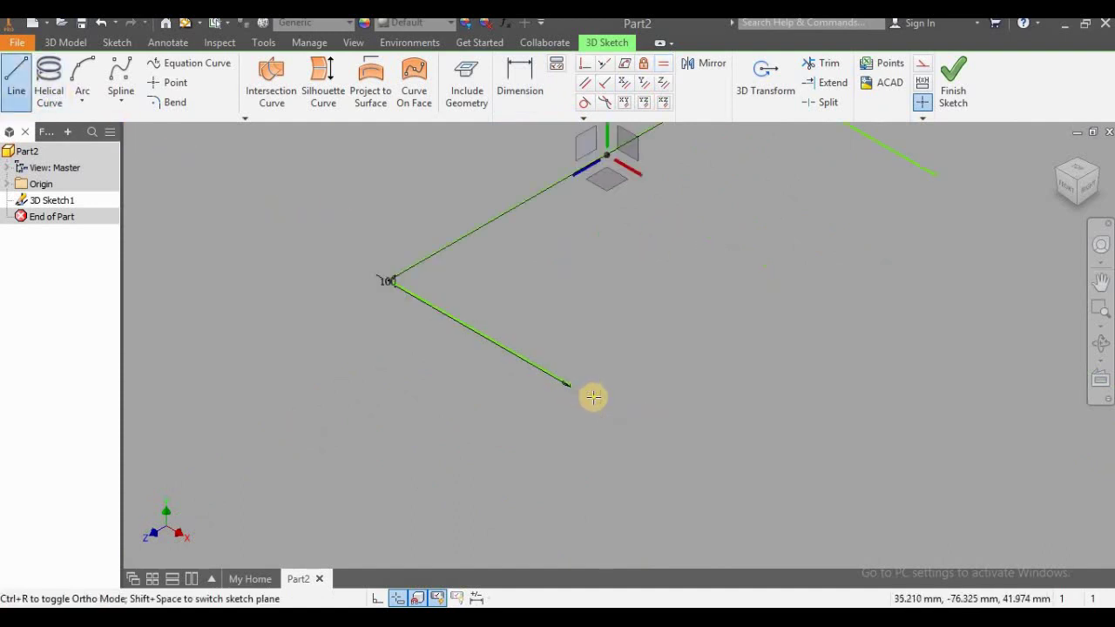
left_click(549, 374)
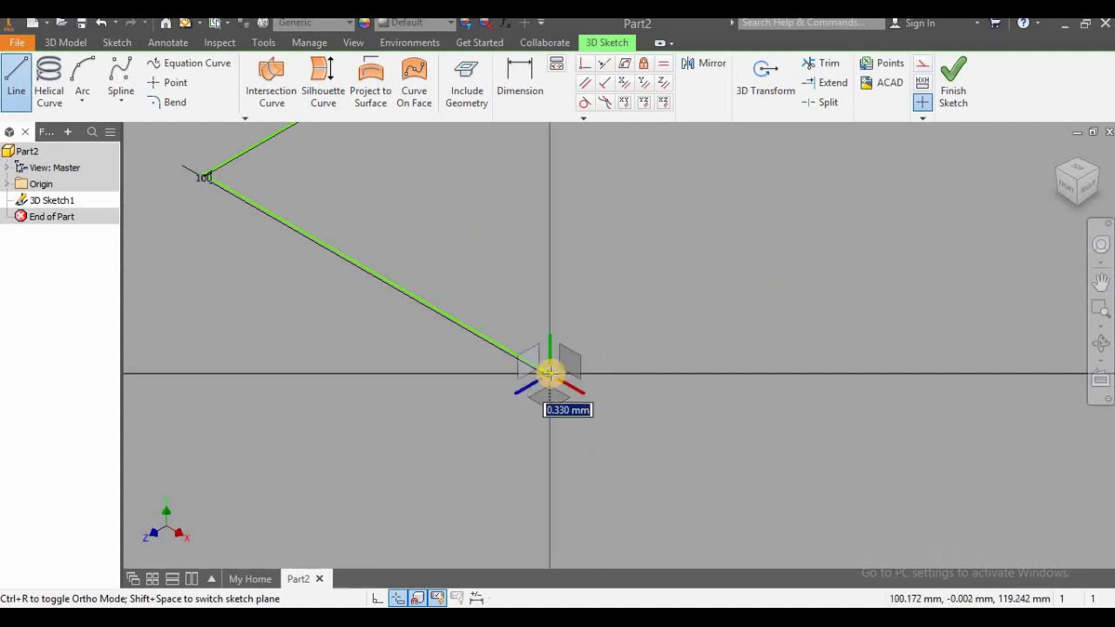
scroll(548, 373, "up", 5)
left_click(550, 281)
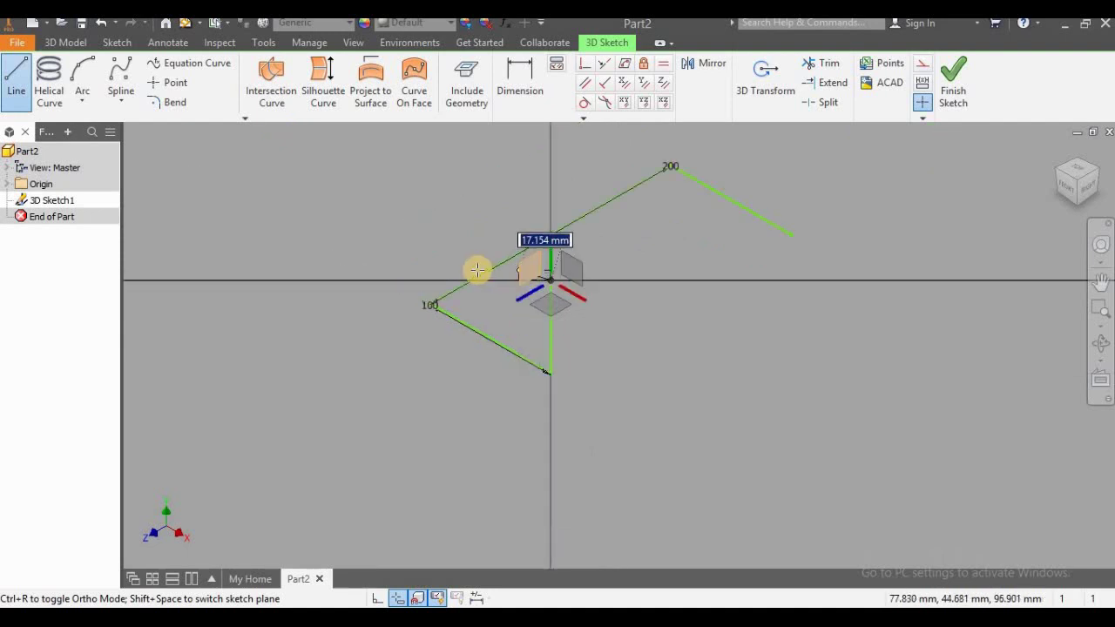
left_click(451, 231)
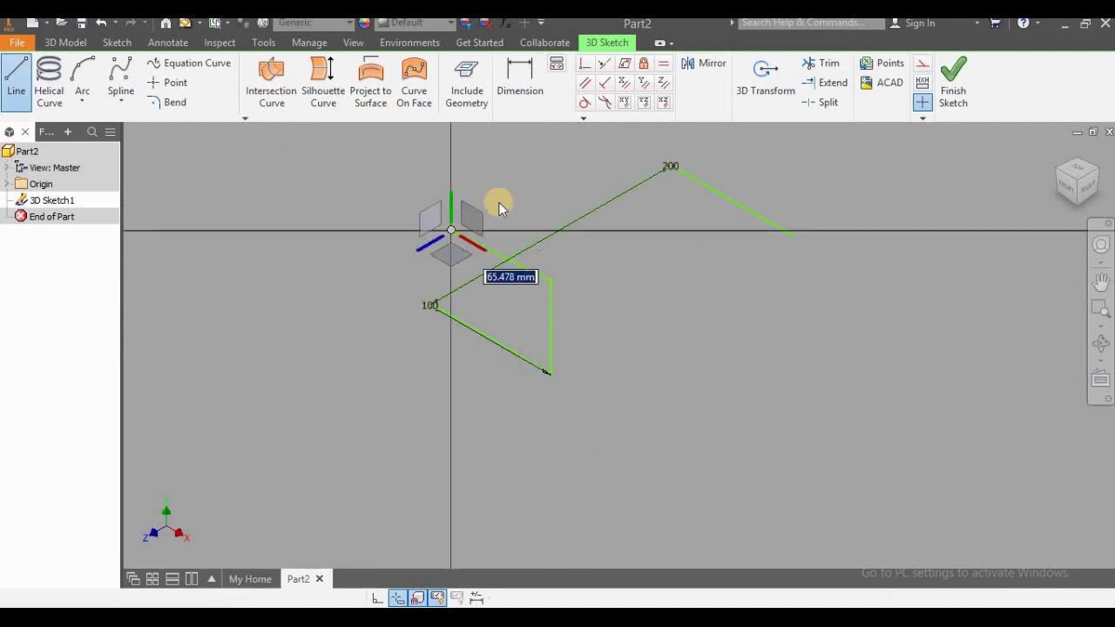
key("Escape")
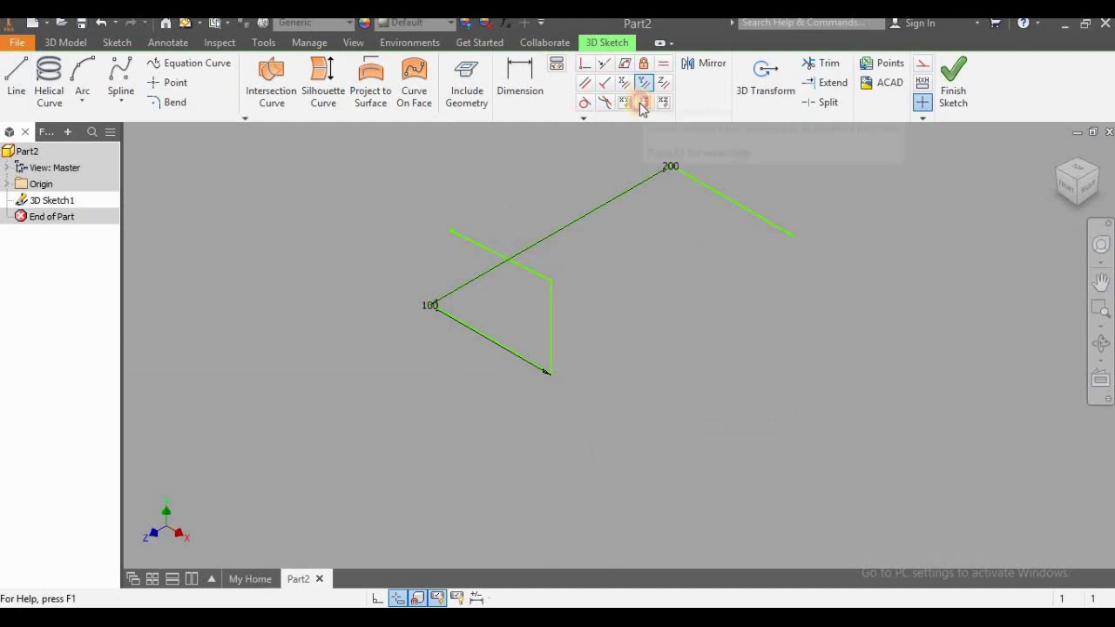
Constrain the upright line parallel to the Y axis and dimension its length at 100 mm
left_click(642, 103)
left_click(552, 301)
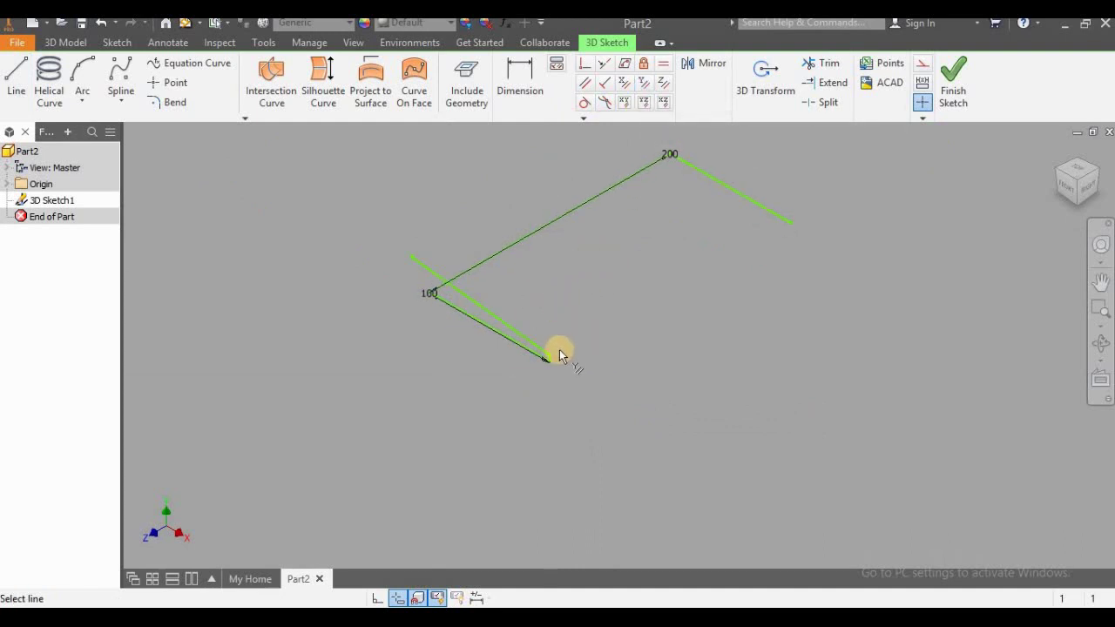
left_click(520, 83)
scroll(541, 309, "up", 5)
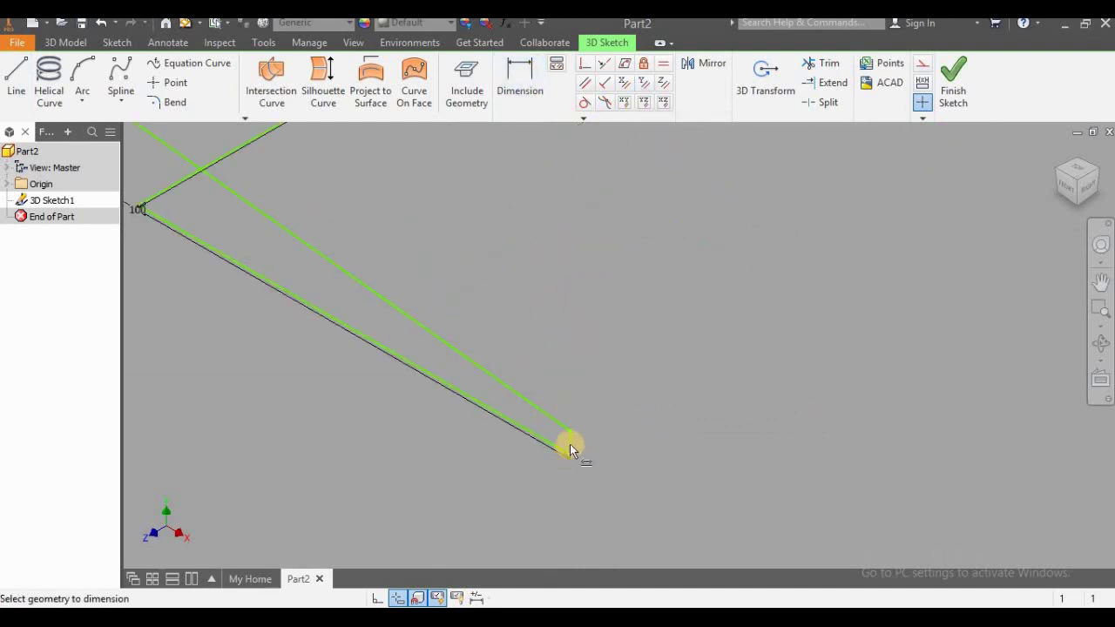
left_click(601, 441)
left_click(609, 440)
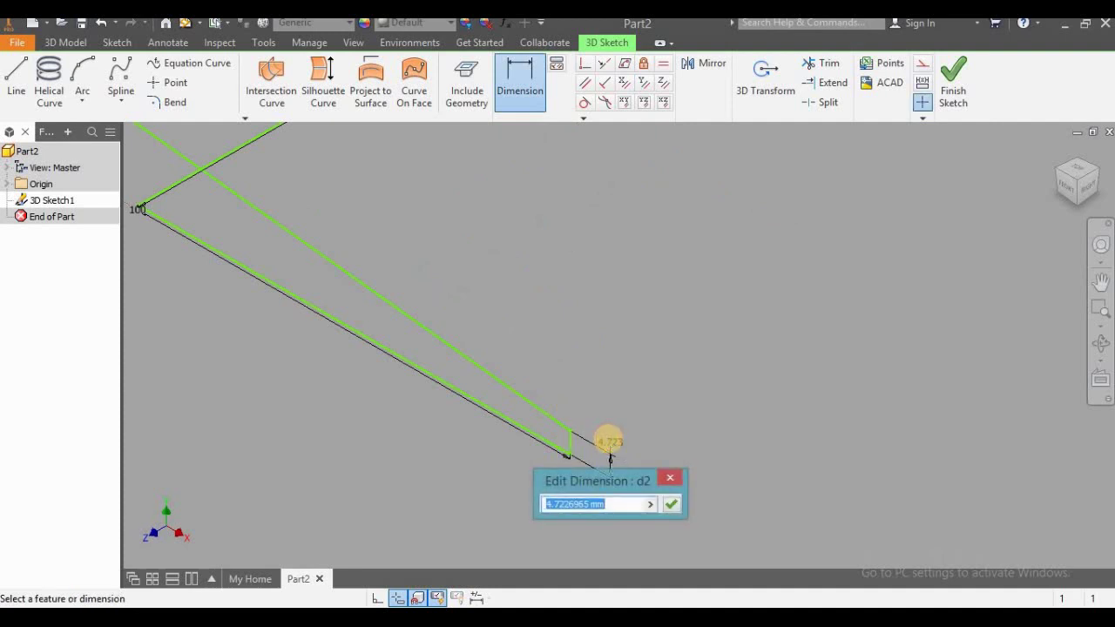
key("Return")
scroll(609, 439, "down", 5)
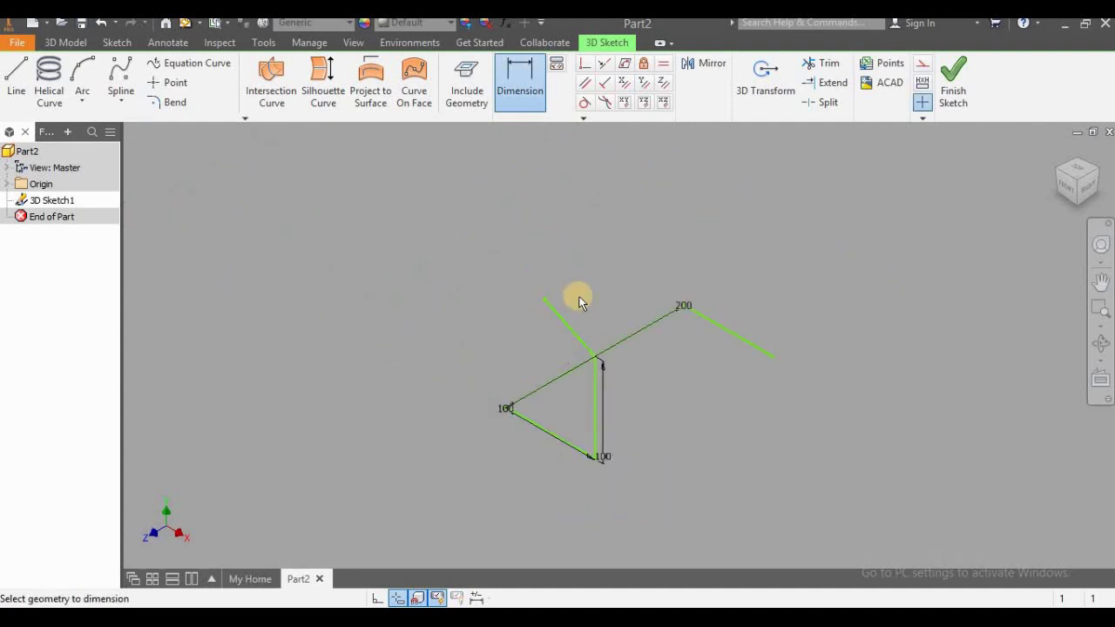
Align the upper back-running line parallel to the X axis and dimension its length at 100 mm
key("Escape")
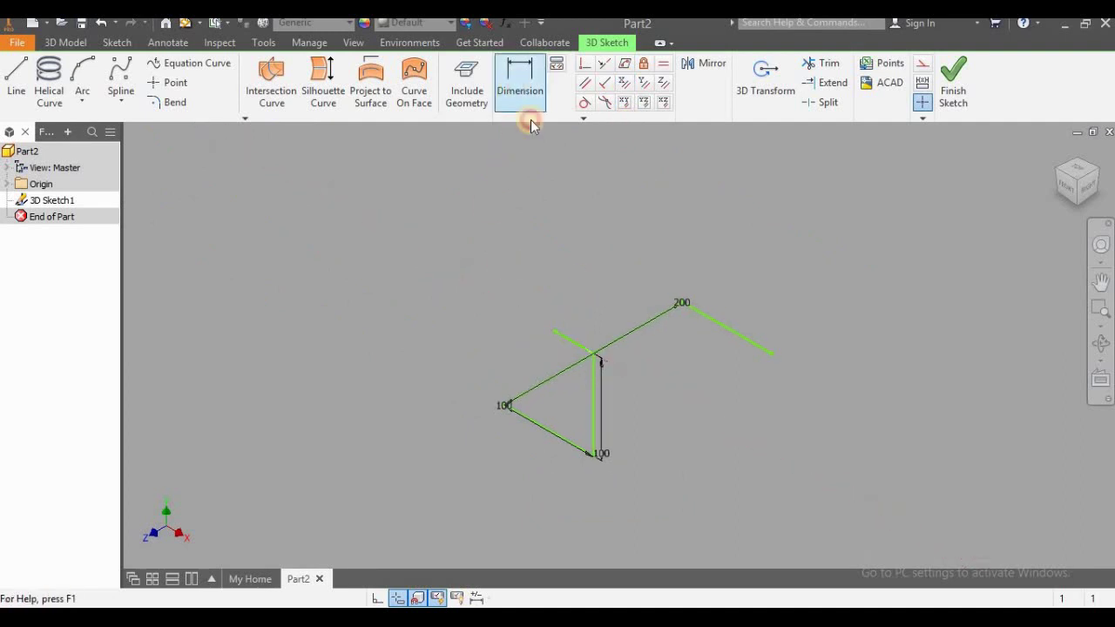
left_click(522, 92)
left_click(573, 329)
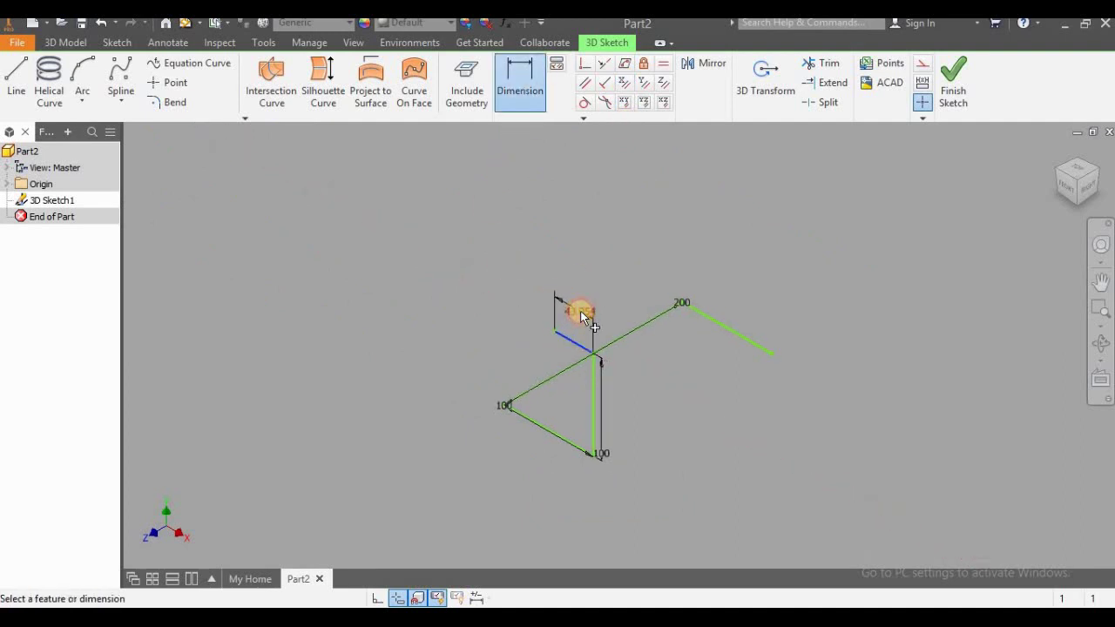
left_click(581, 316)
type("100")
key("Return")
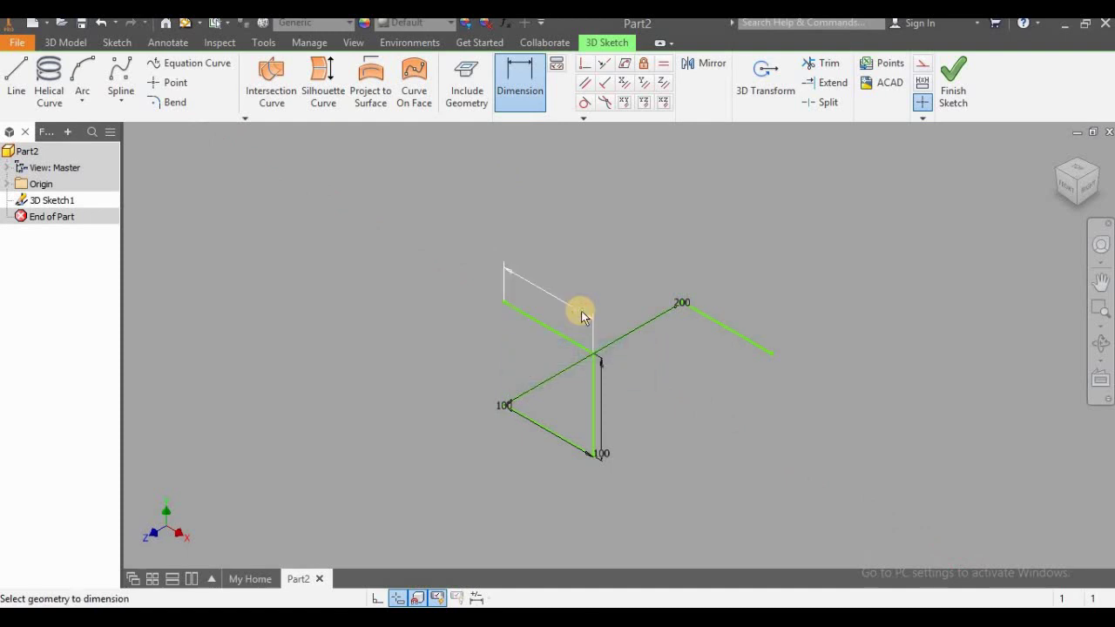
Sketch a line from the free end of the upper 100 mm line and constrain it parallel to the Z axis
left_click(16, 78)
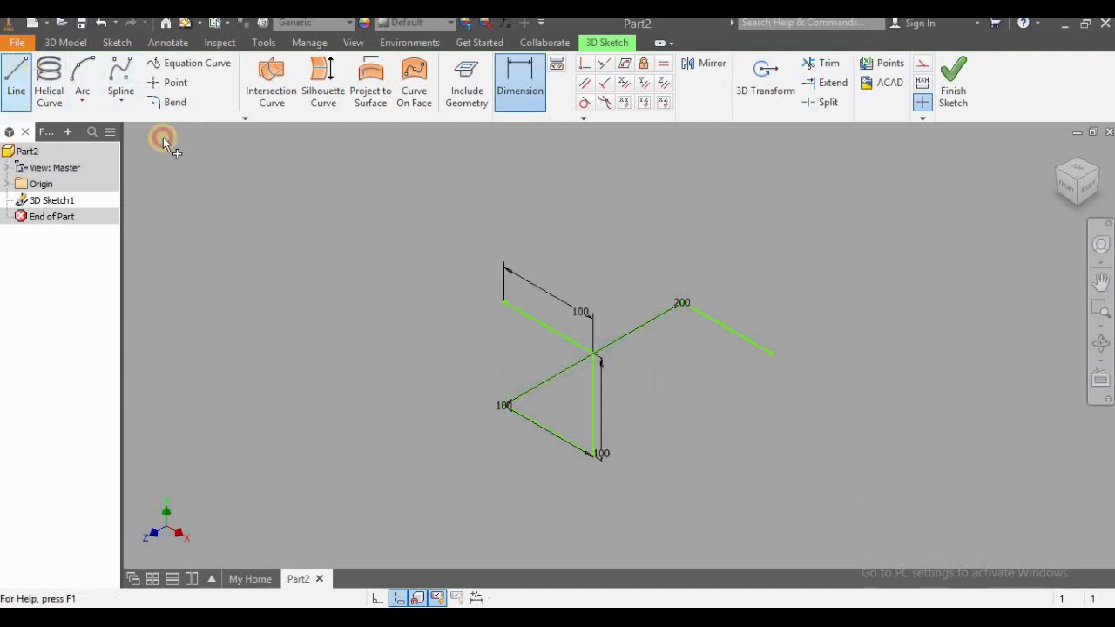
left_click(504, 302)
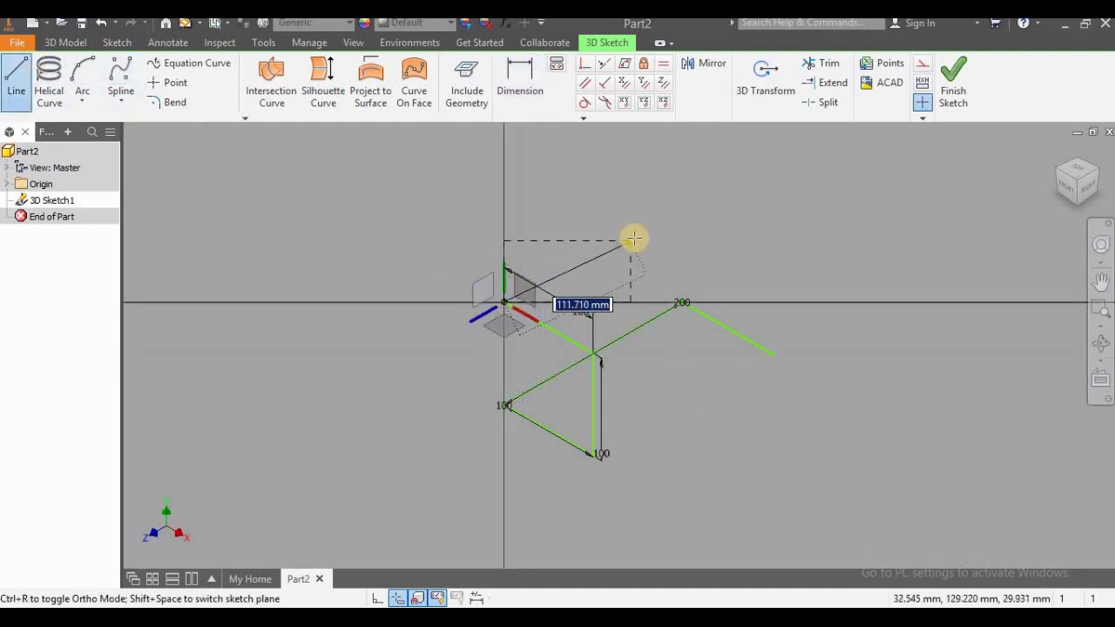
left_click(612, 254)
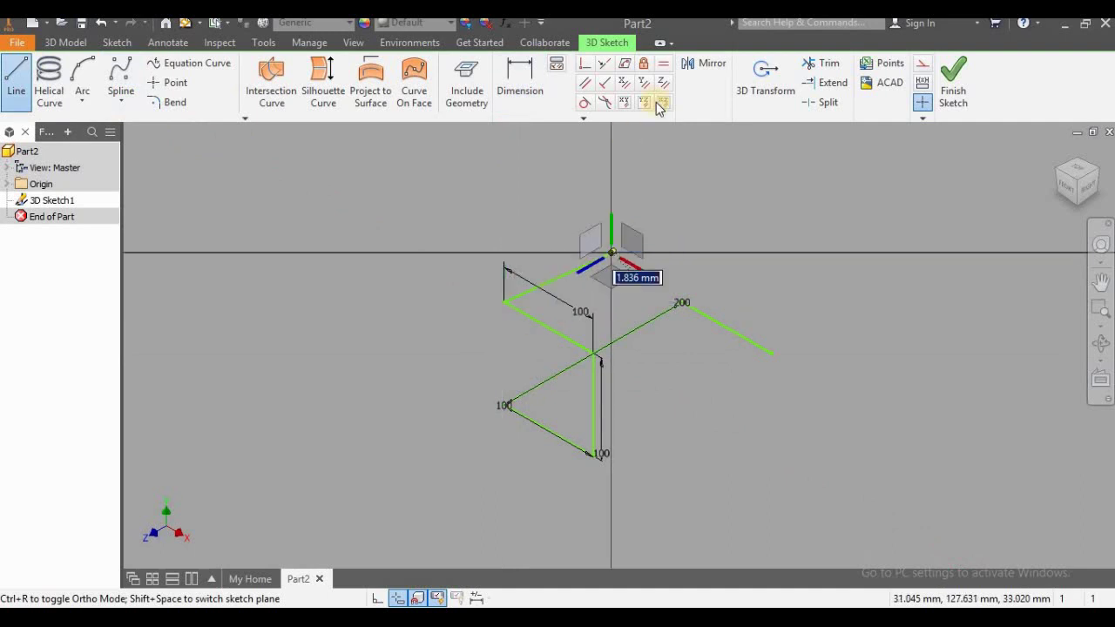
left_click(663, 101)
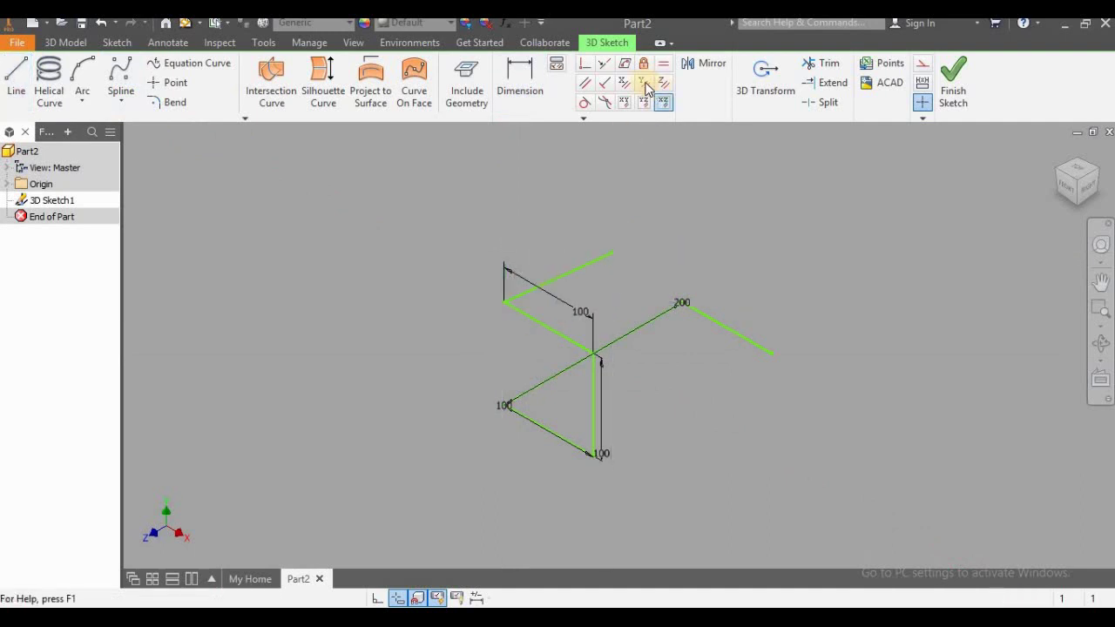
left_click(590, 262)
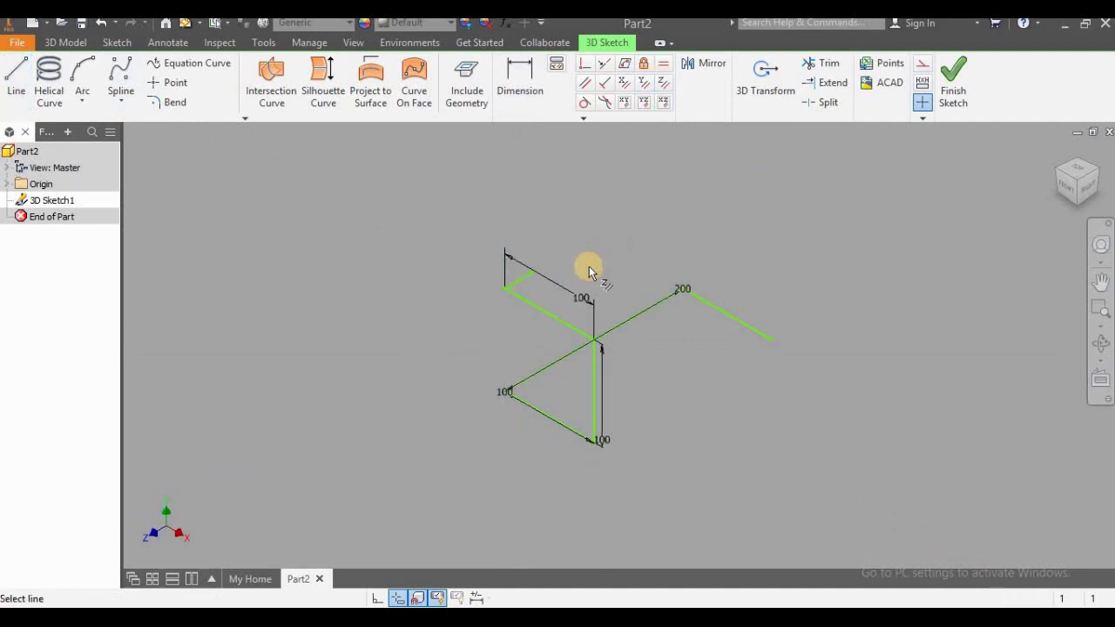
Dimension the length of the upper line along the Z axis at 100 mm
left_click(520, 82)
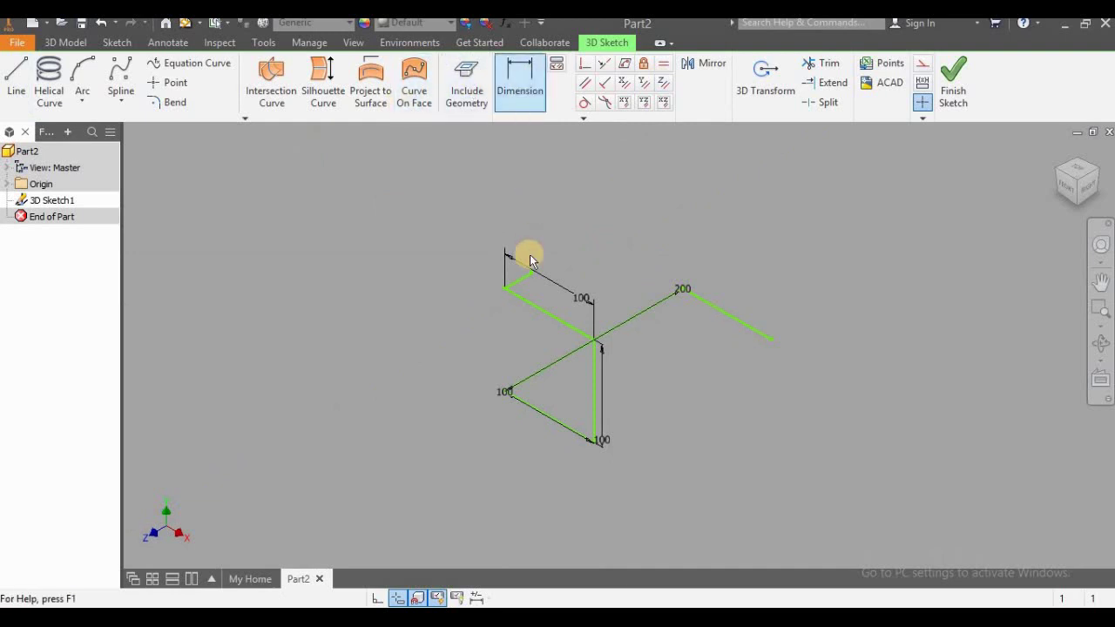
left_click(451, 243)
type("100")
key("Return")
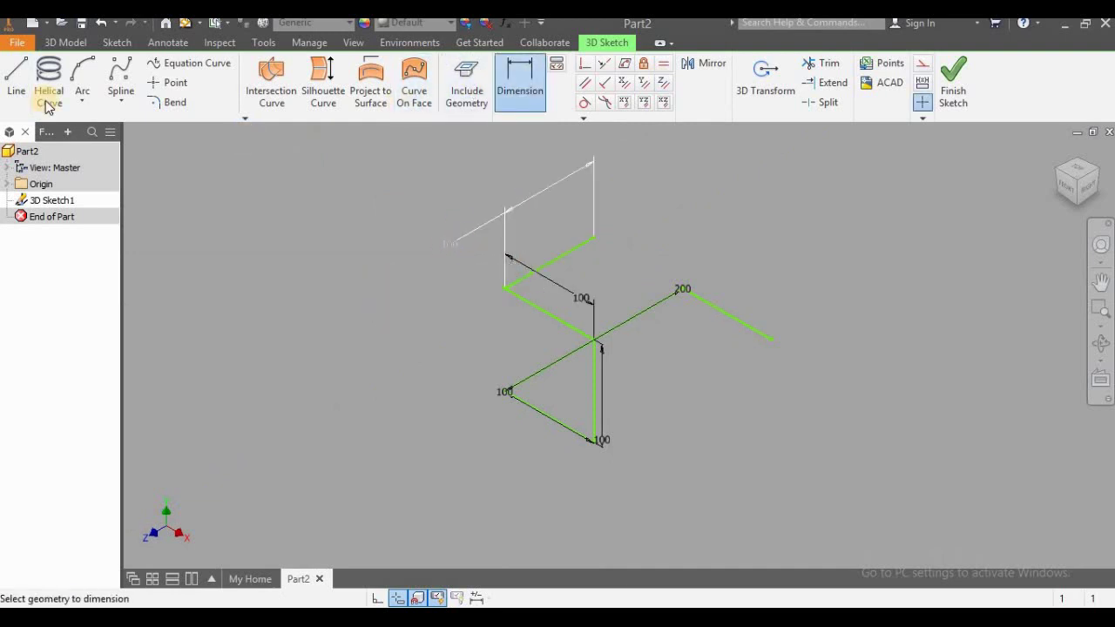
Extend the path from the upper line's free end with a short line going down and a second line running forward at an angle
left_click(16, 83)
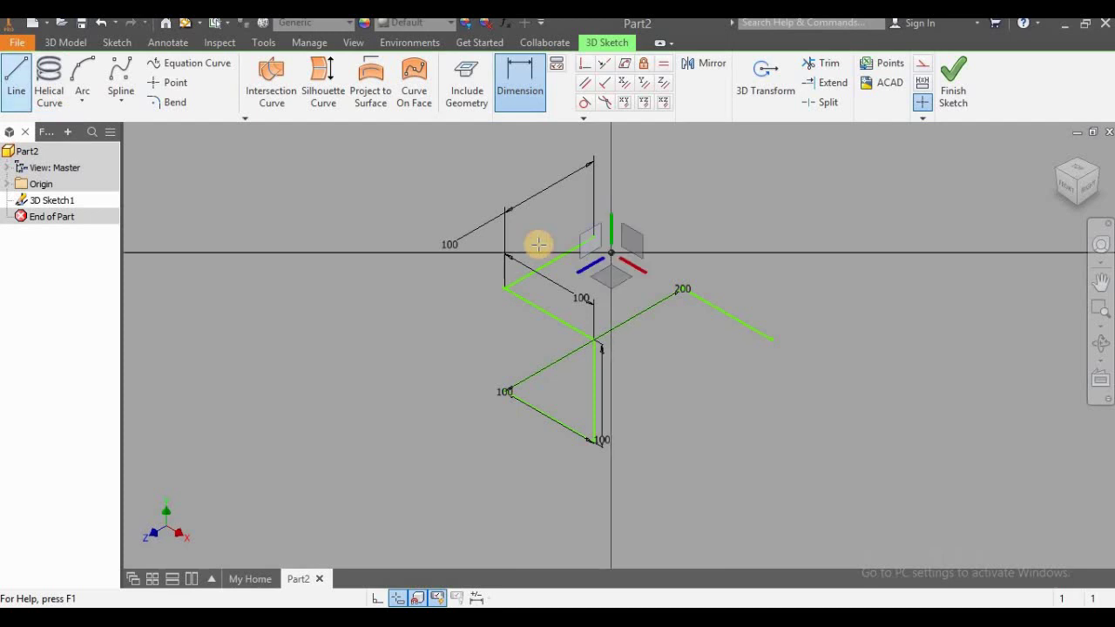
left_click(593, 236)
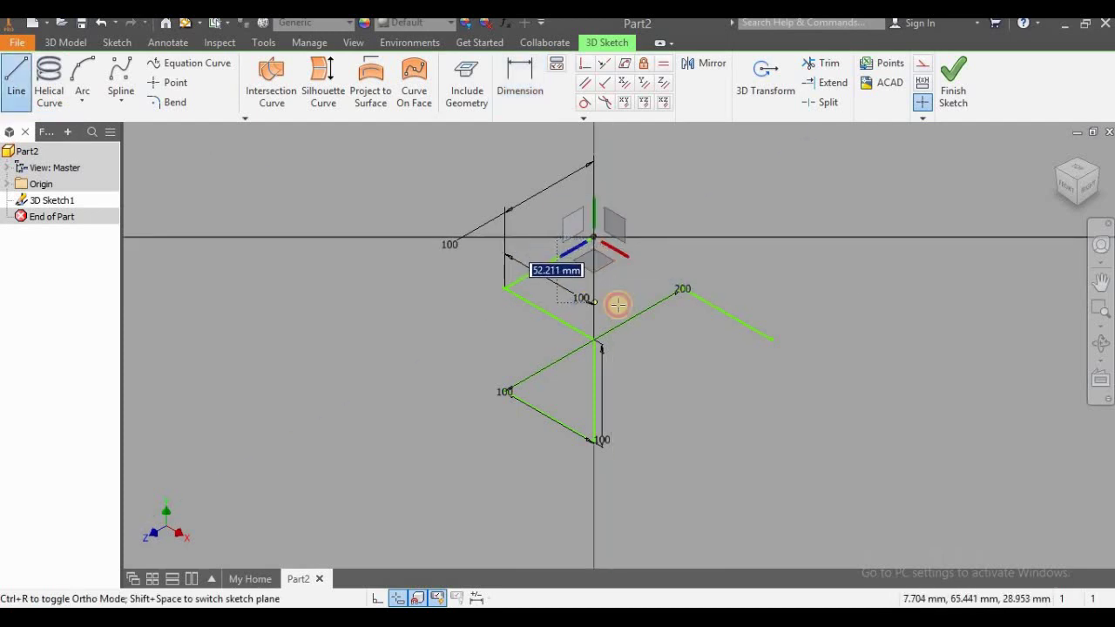
left_click(665, 349)
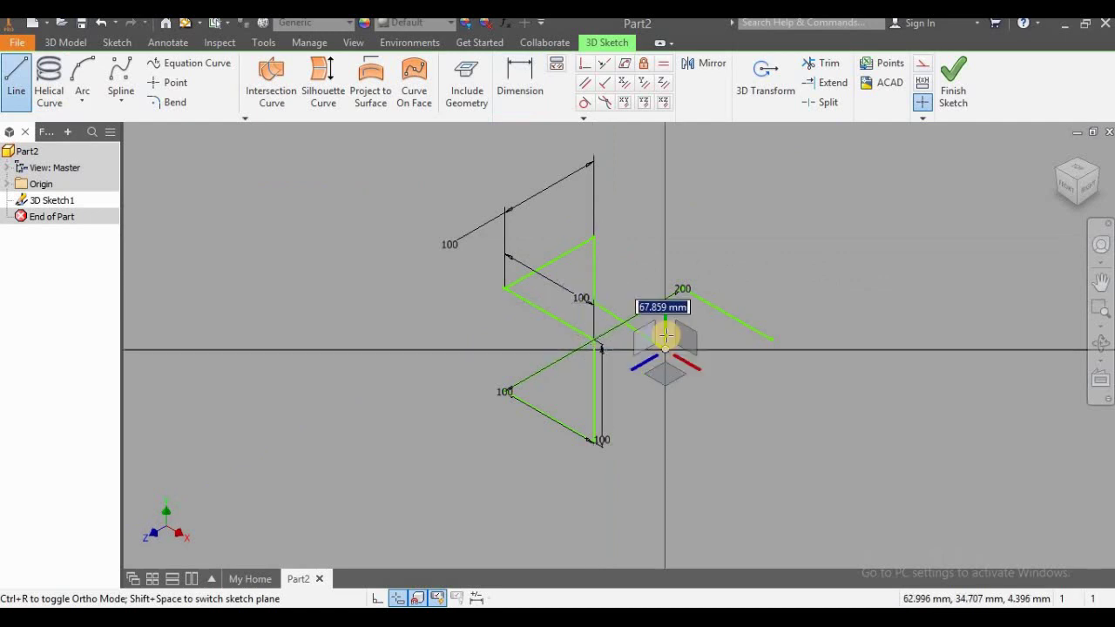
Constrain the short downward line parallel to the Y axis and the angled end line parallel to the X axis
left_click(622, 84)
left_click(595, 264)
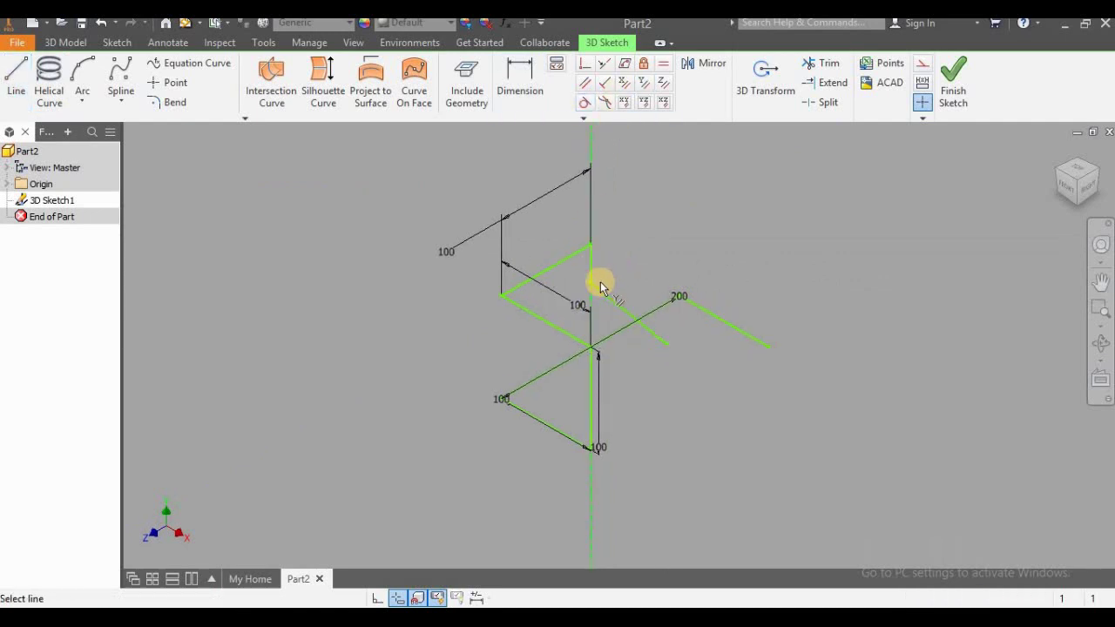
left_click(643, 83)
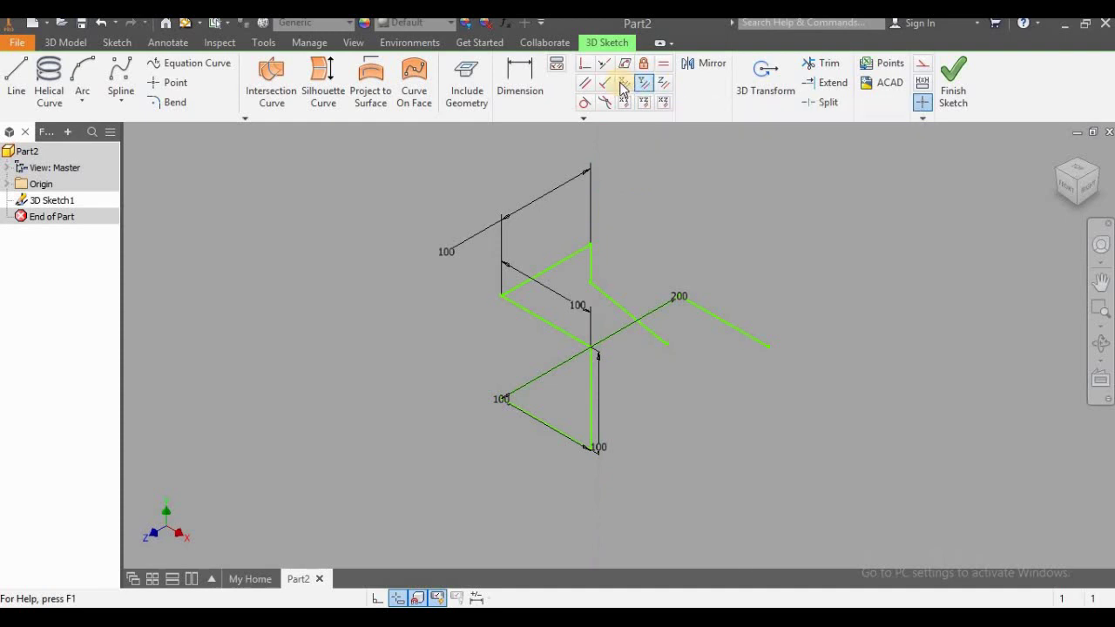
left_click(608, 294)
Dimension the short downward line's length at 40 mm
left_click(519, 83)
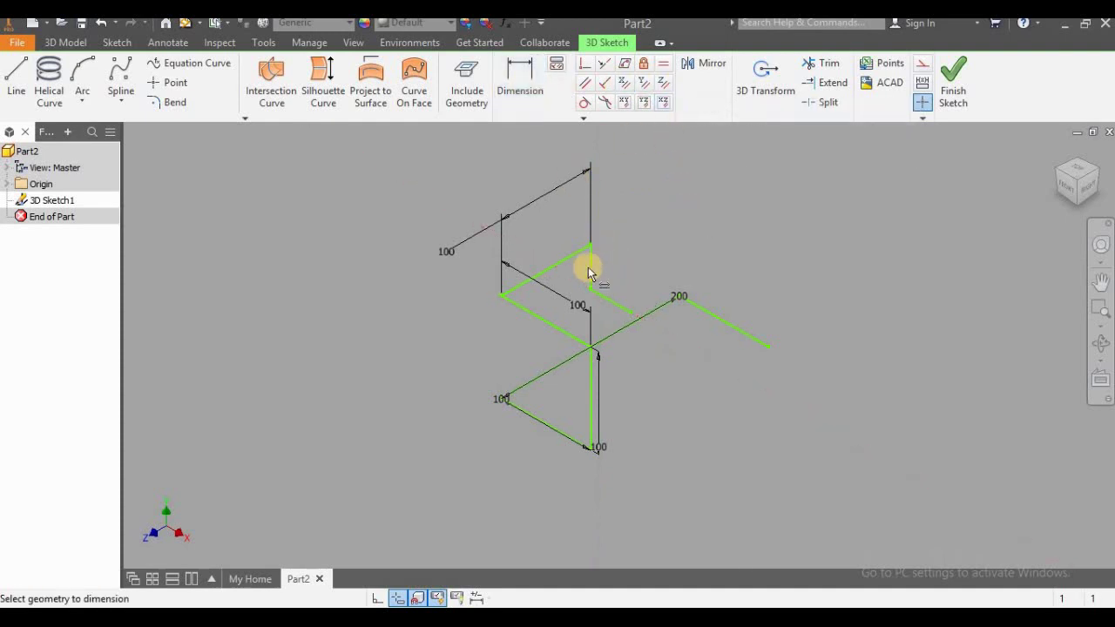
left_click(622, 261)
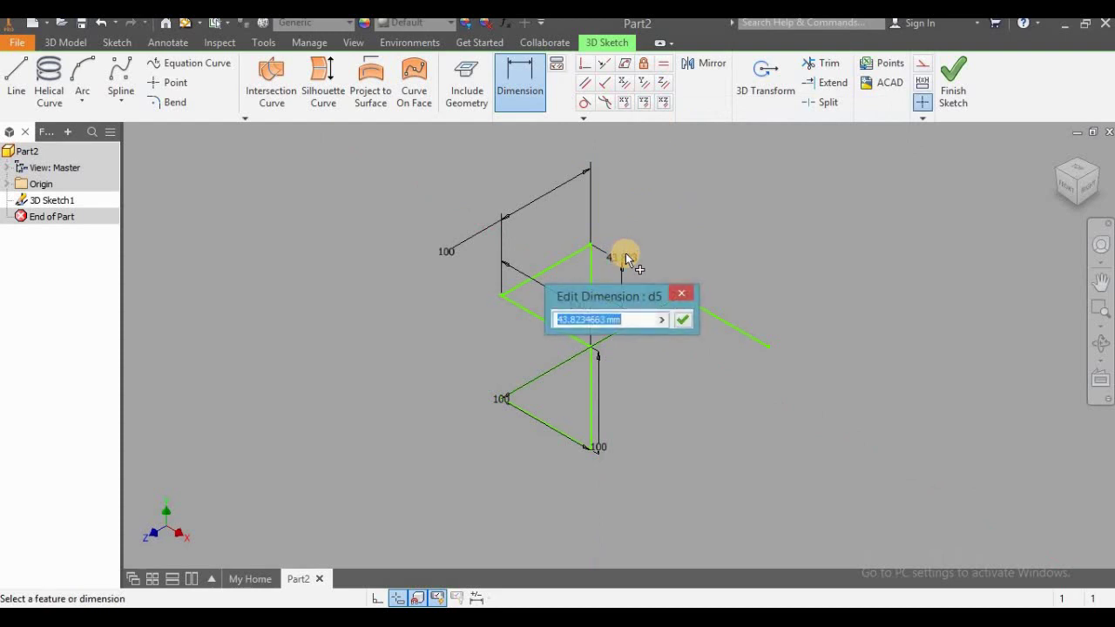
type("40")
key("Return")
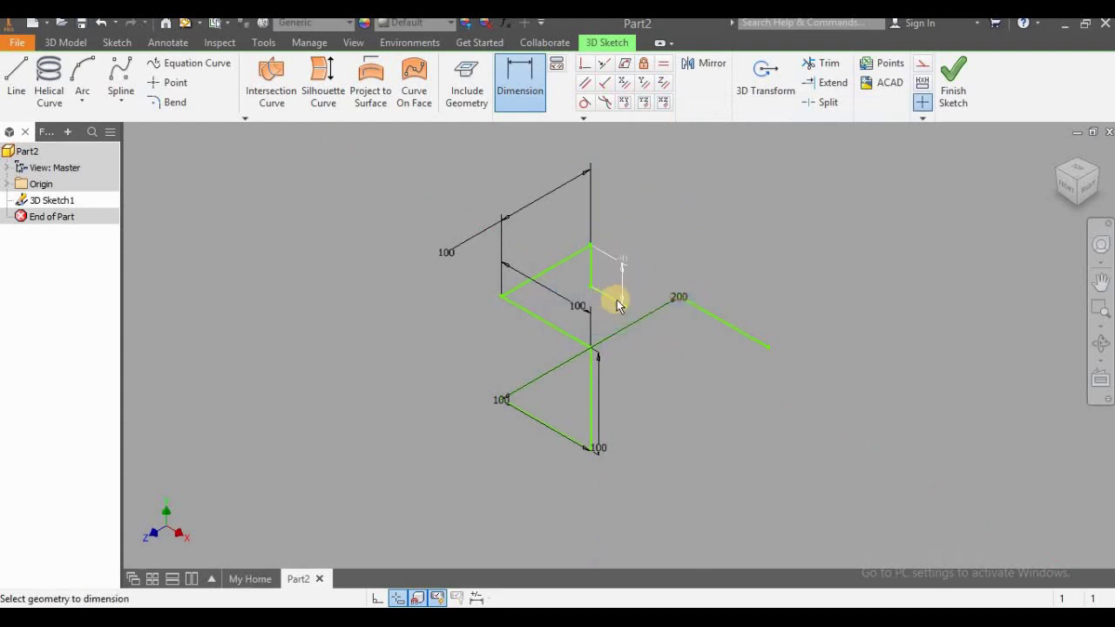
key("Escape")
Change the short downward line's length dimension to 50 mm
double_click(625, 258)
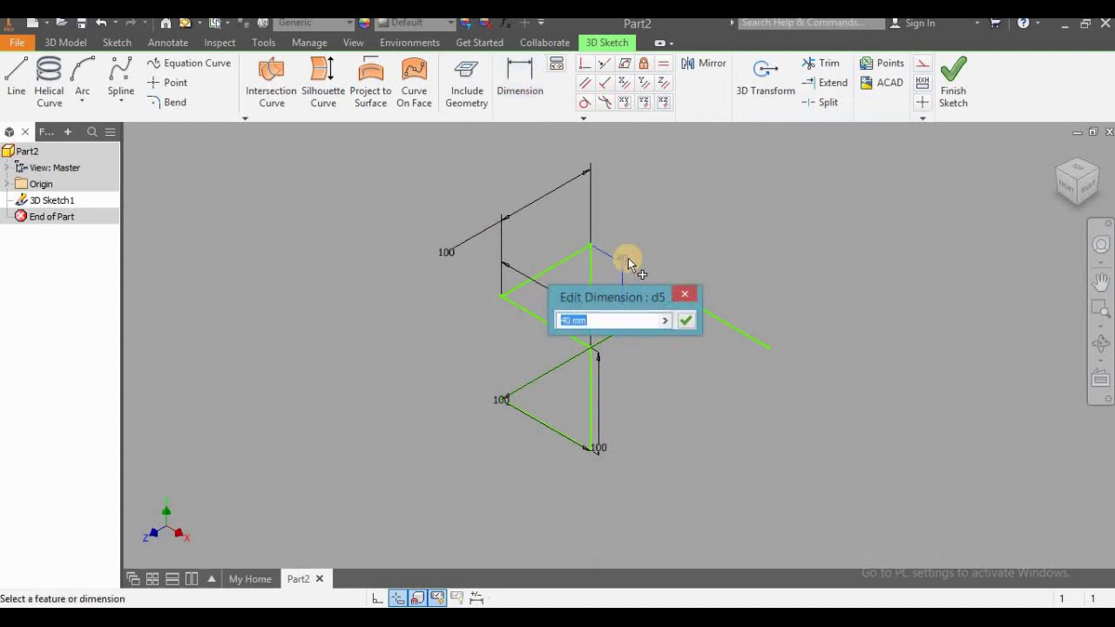
type("50")
key("Return")
Dimension the end line running along the X axis from the short downward line at 70 mm
left_click(520, 83)
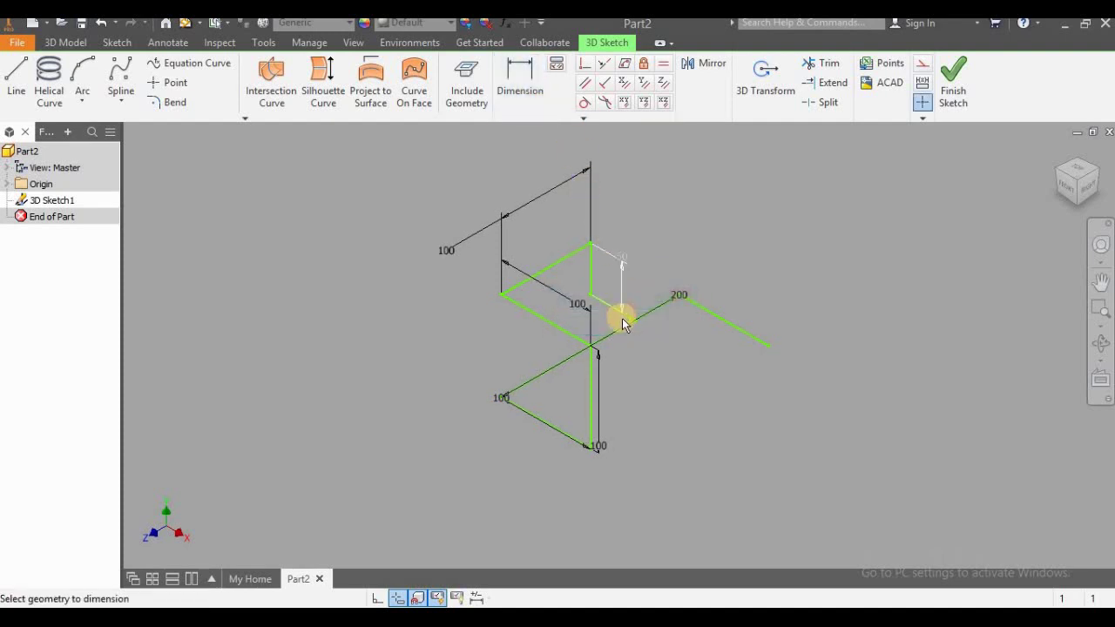
scroll(634, 315, "up", 2)
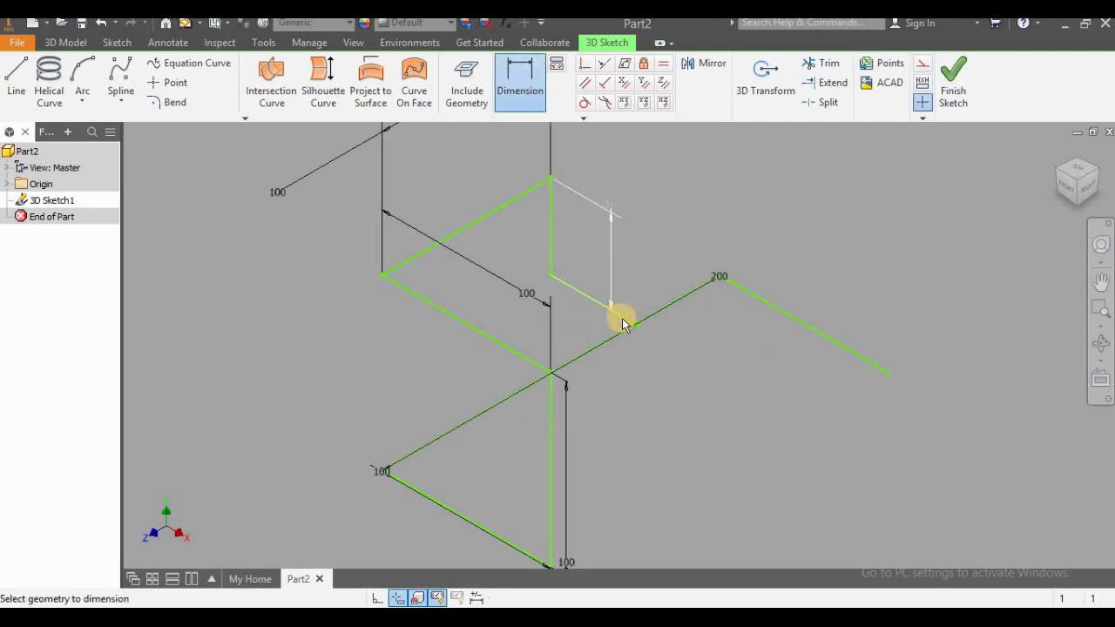
left_click(638, 287)
left_click(641, 296)
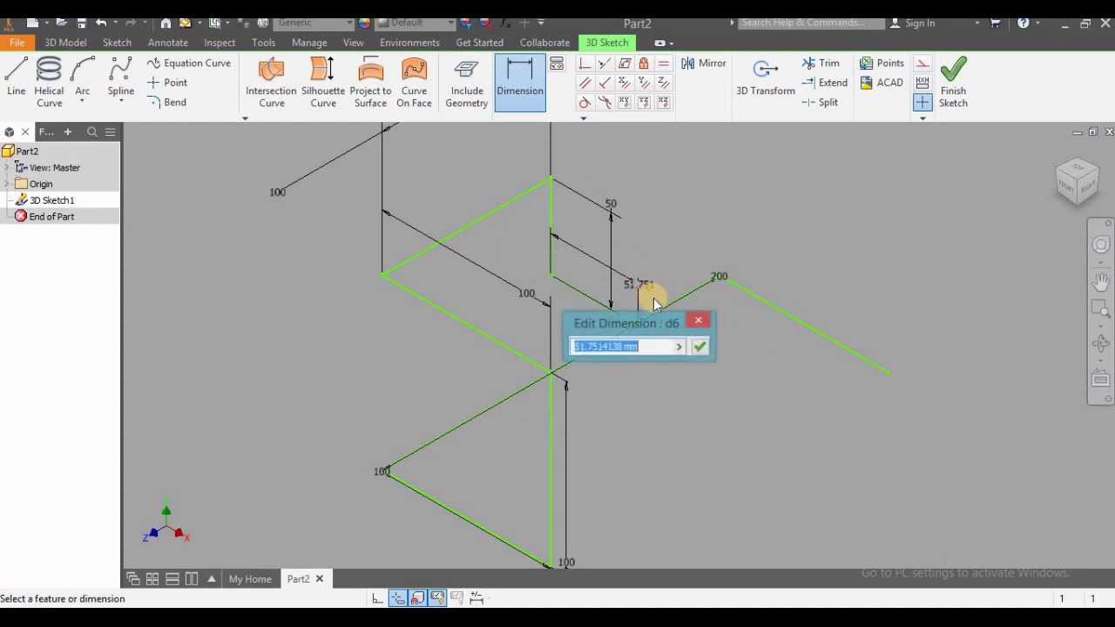
type("70")
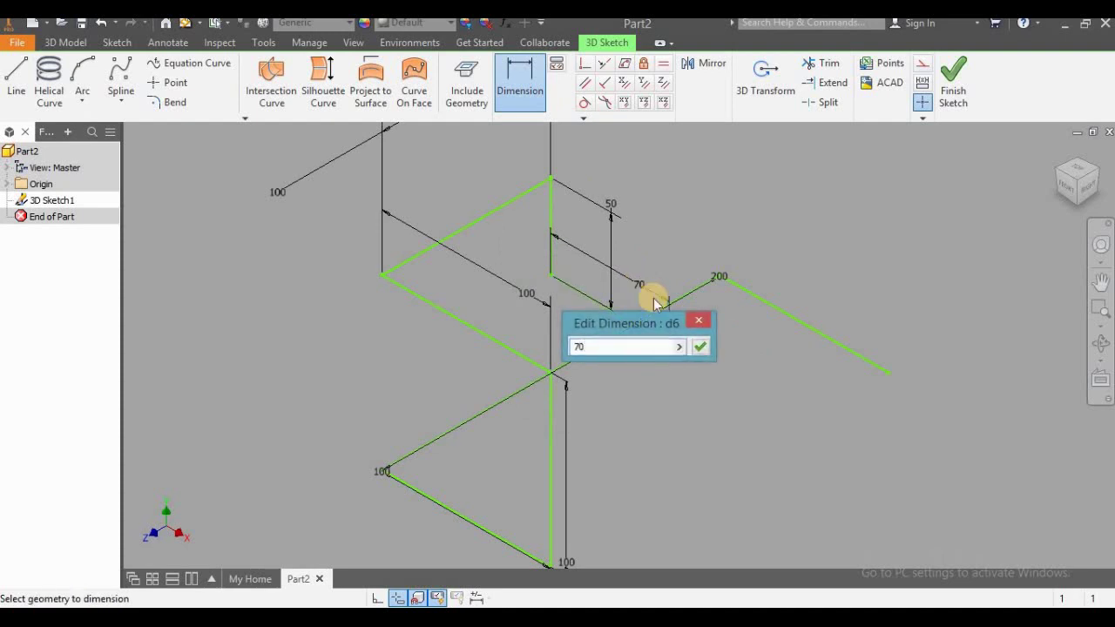
key("Return")
Sketch an upright line about 52 mm long from the free end of the far short line, parallel to the Y axis
scroll(567, 352, "down", 2)
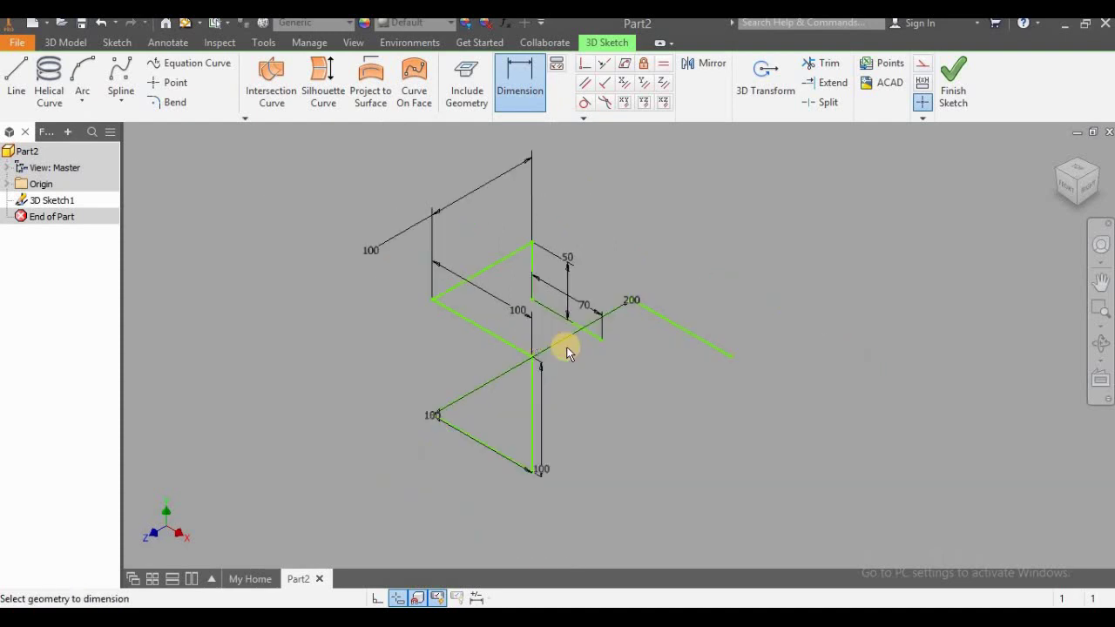
left_click(15, 73)
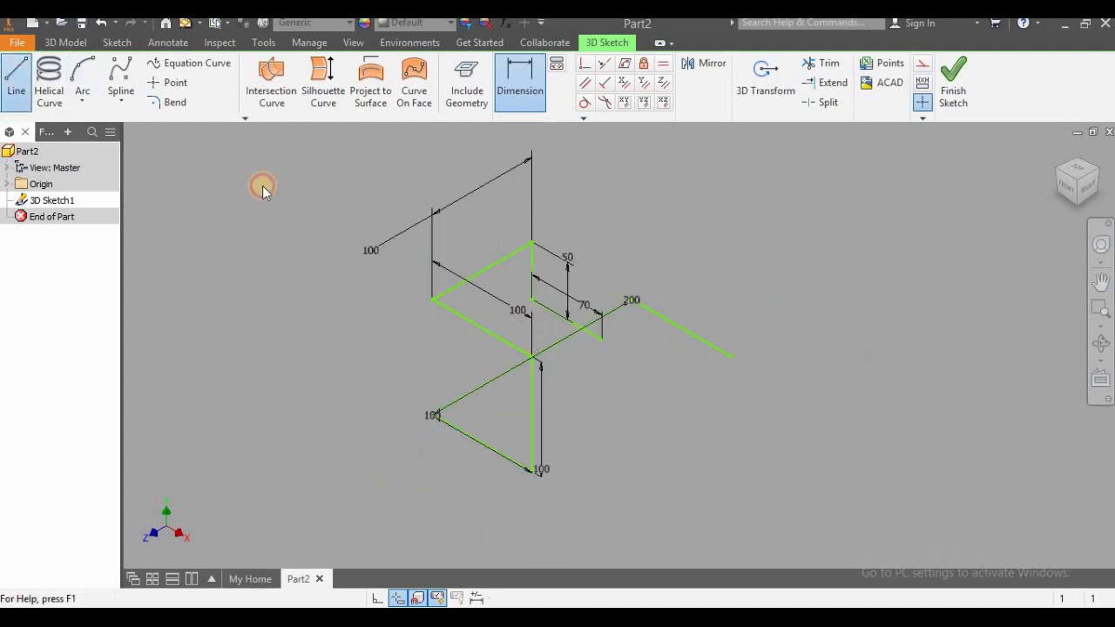
left_click(730, 355)
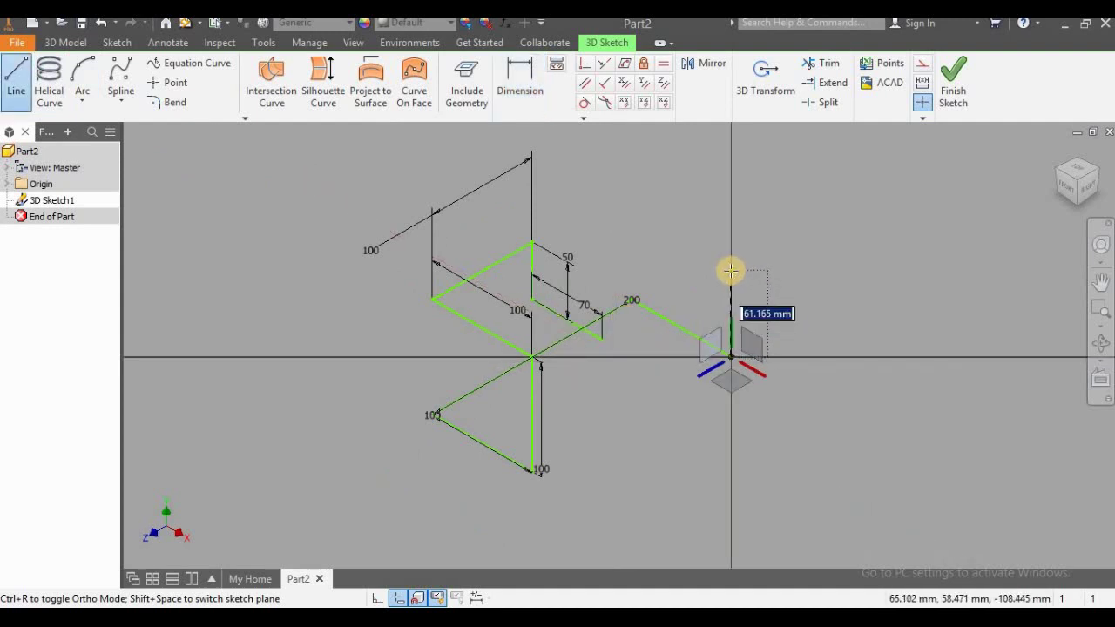
left_click(731, 277)
key("Escape")
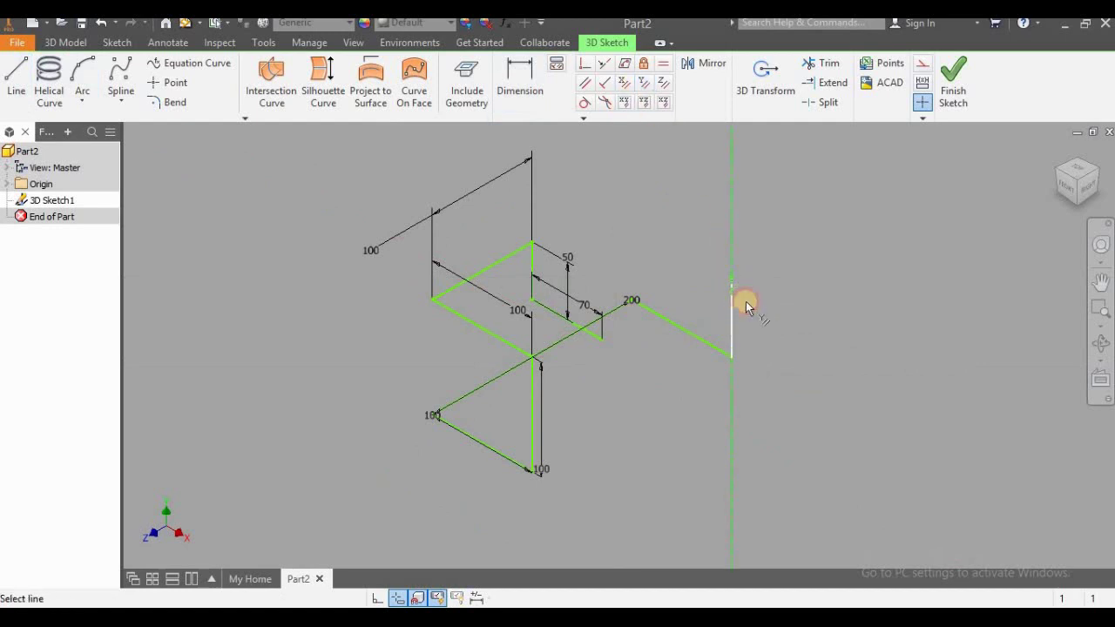
Dimension the length of the upright line at the far end of the path at 50 mm
left_click(531, 68)
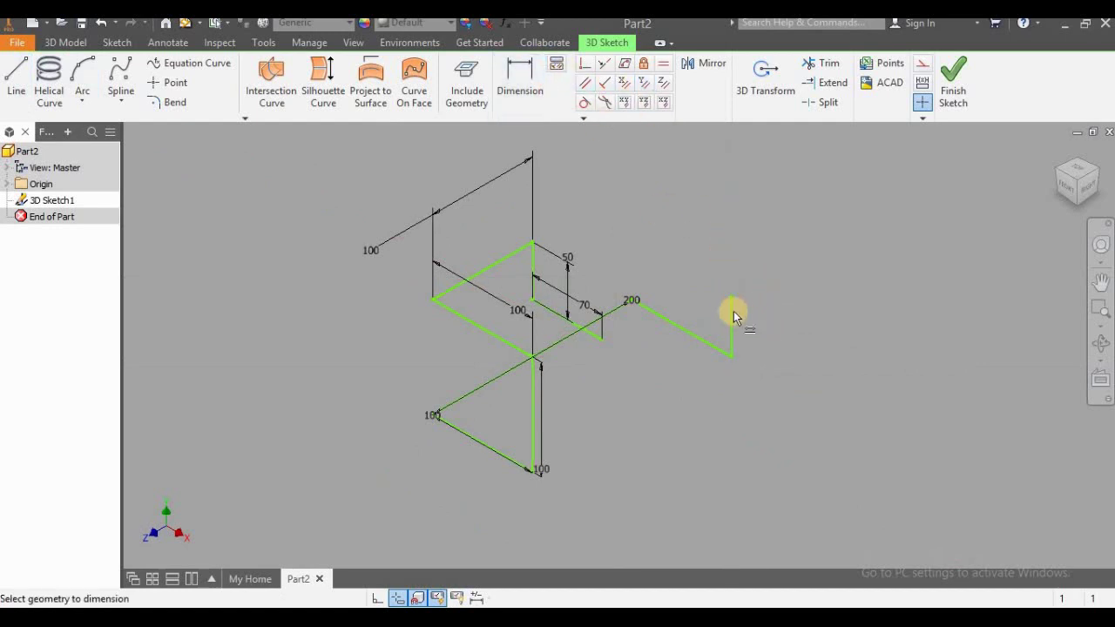
left_click(733, 312)
left_click(756, 322)
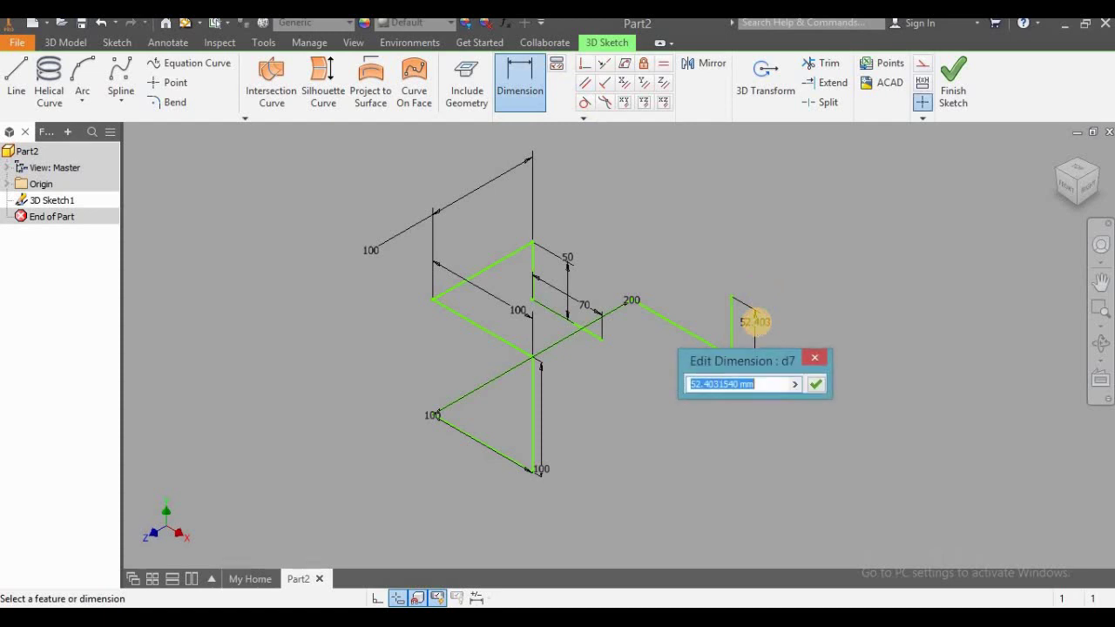
key("Return")
key("Escape")
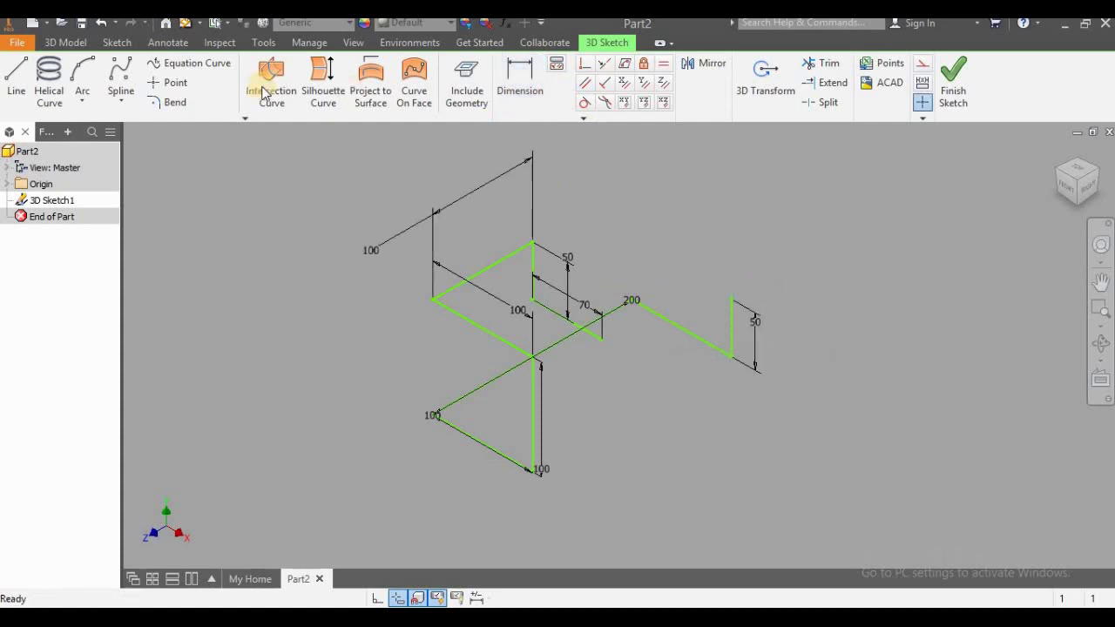
Bend the corners of the path's upper loop, its middle junction and the lower loop's outer corner with a 20 mm radius
left_click(175, 103)
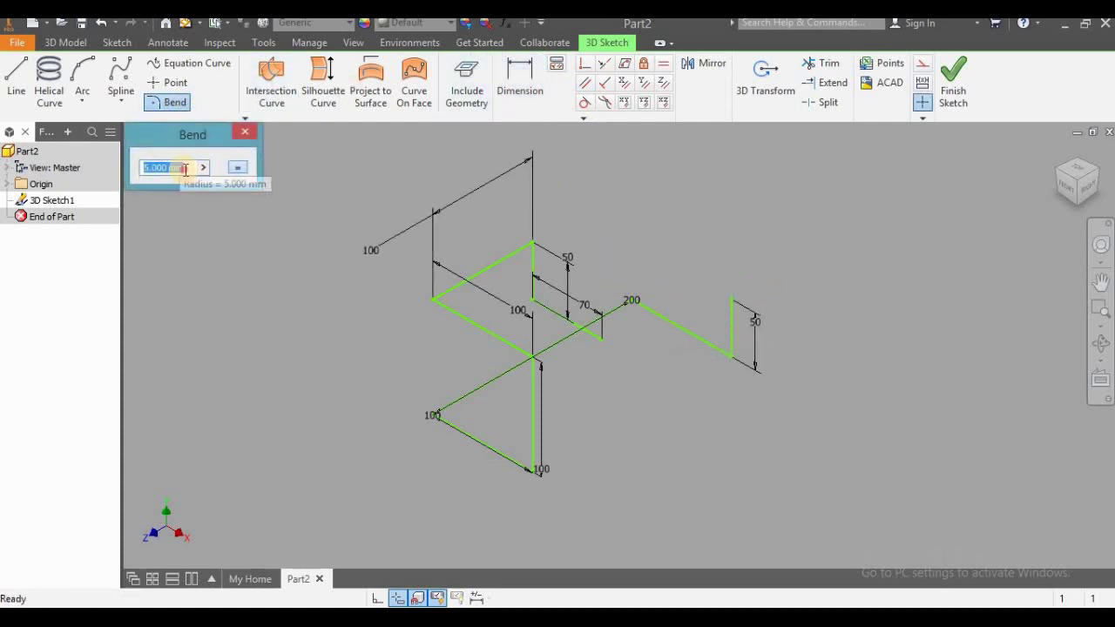
left_click(140, 166)
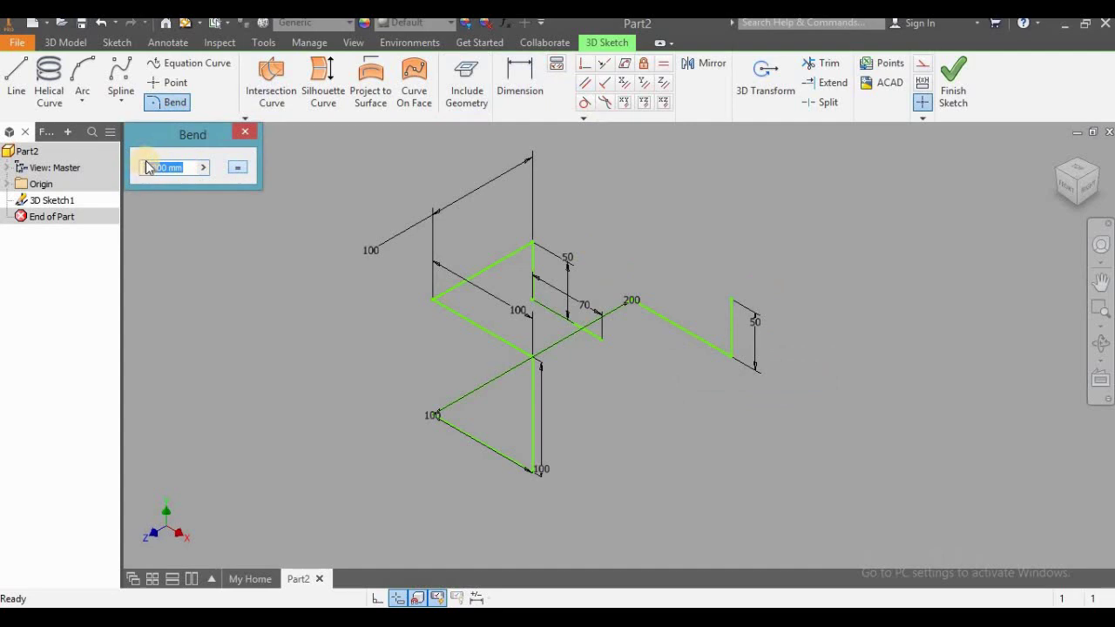
left_click(434, 300)
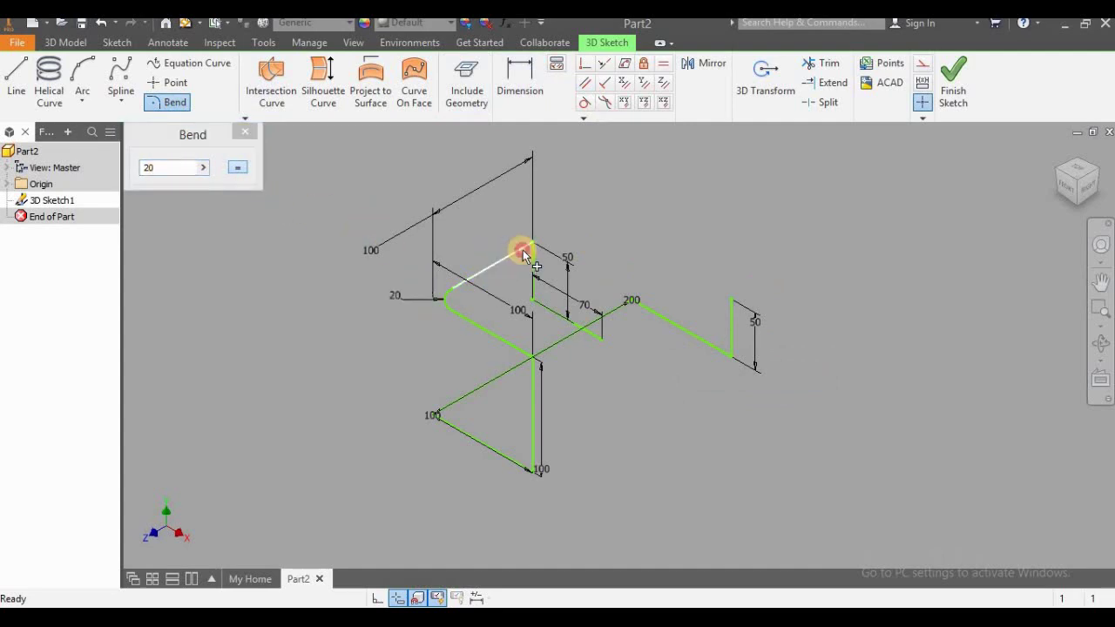
left_click(531, 250)
scroll(522, 332, "up", 2)
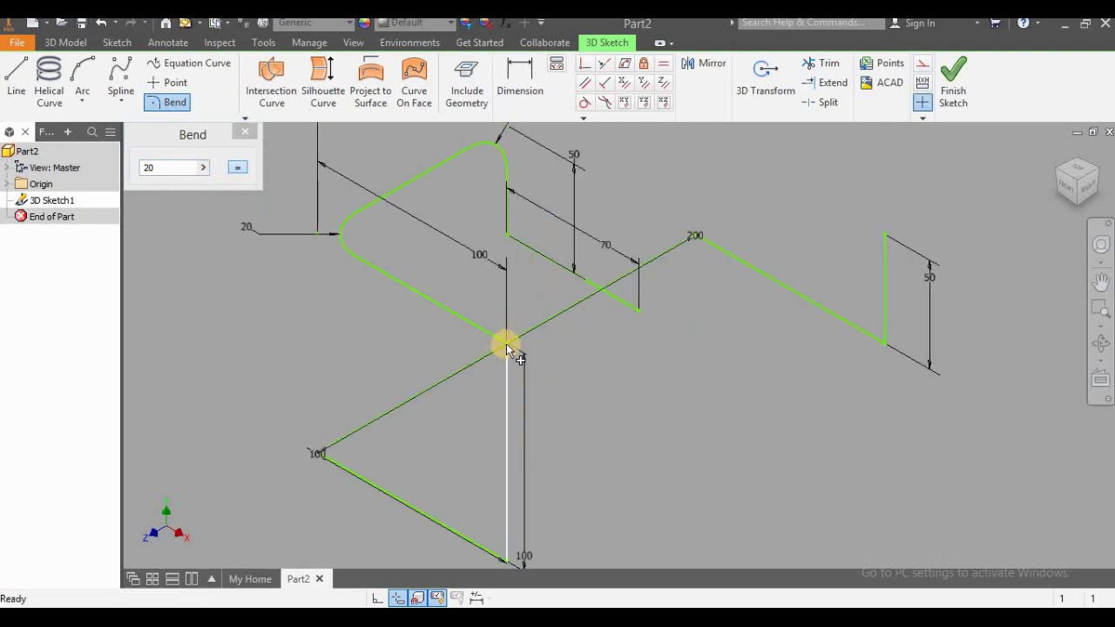
left_click(506, 343)
left_click(320, 455)
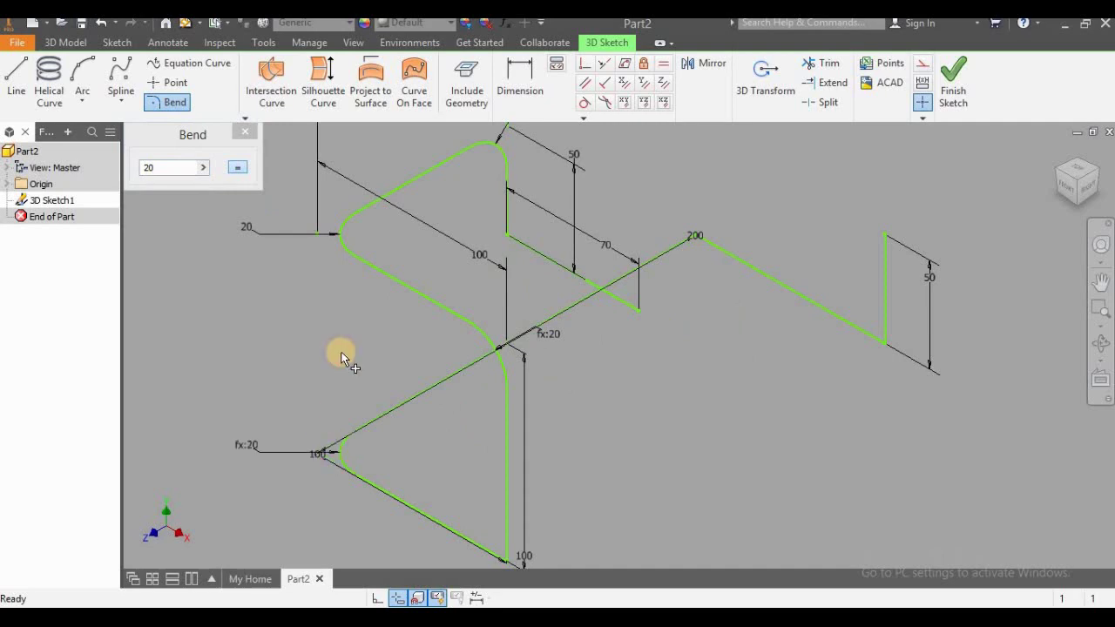
Add 20 mm bends at the remaining corners of the path and finish the 3D sketch
scroll(343, 356, "down", 2)
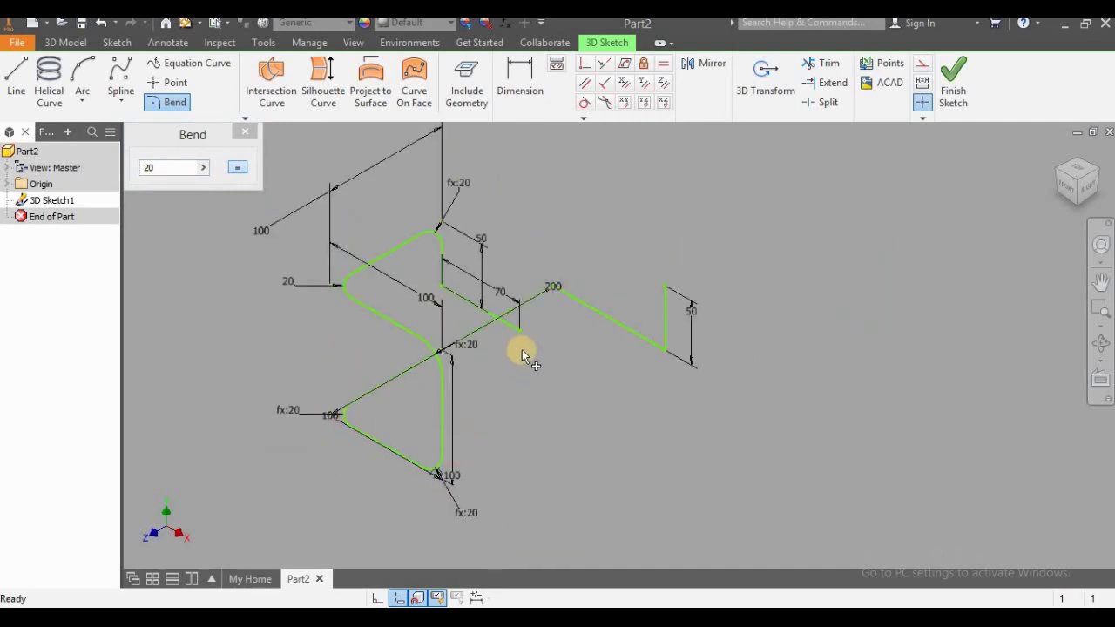
left_click(441, 284)
left_click(554, 285)
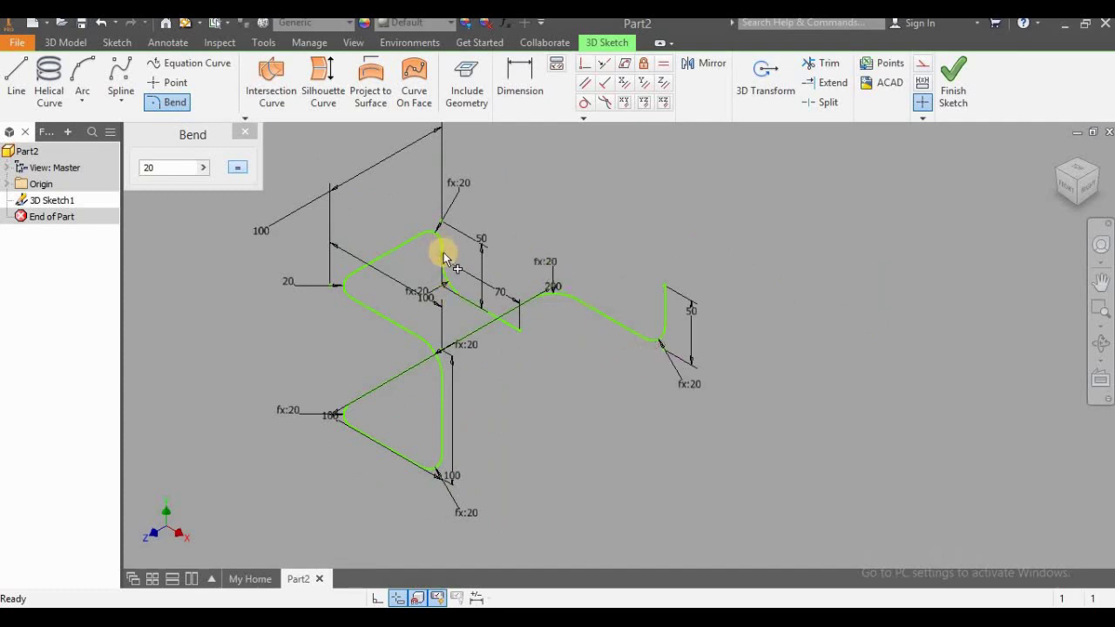
scroll(444, 255, "up", 4)
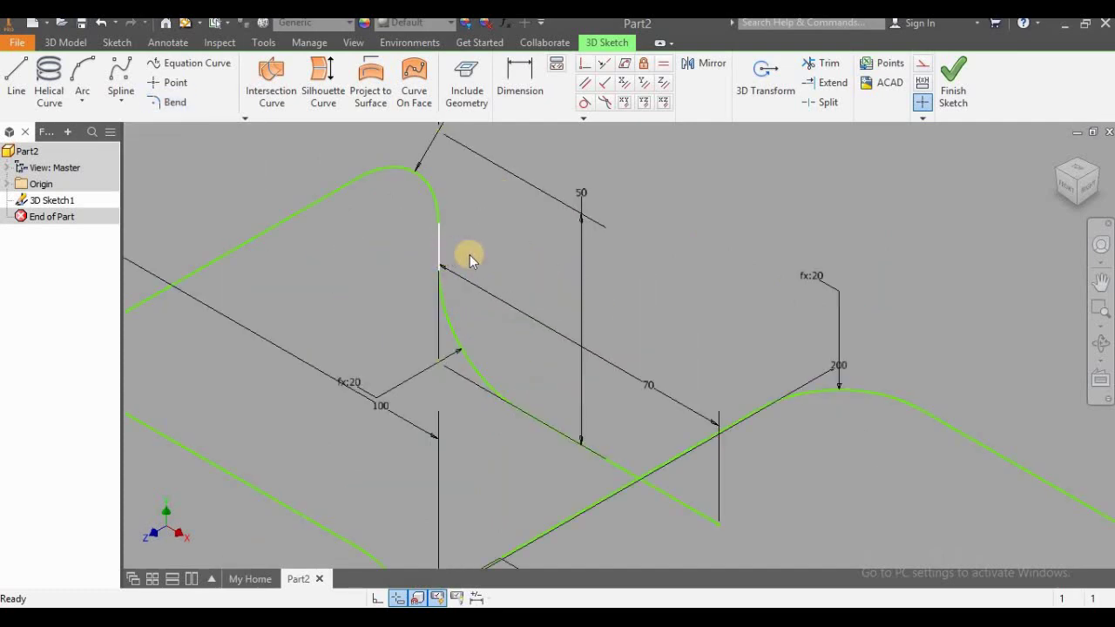
scroll(469, 254, "down", 5)
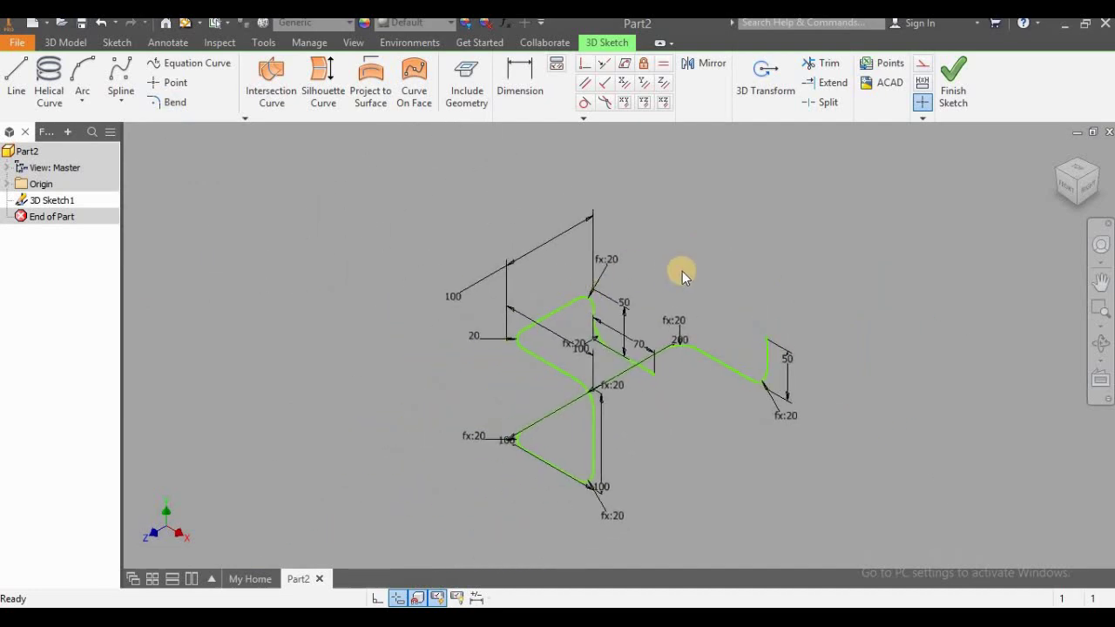
left_click(951, 100)
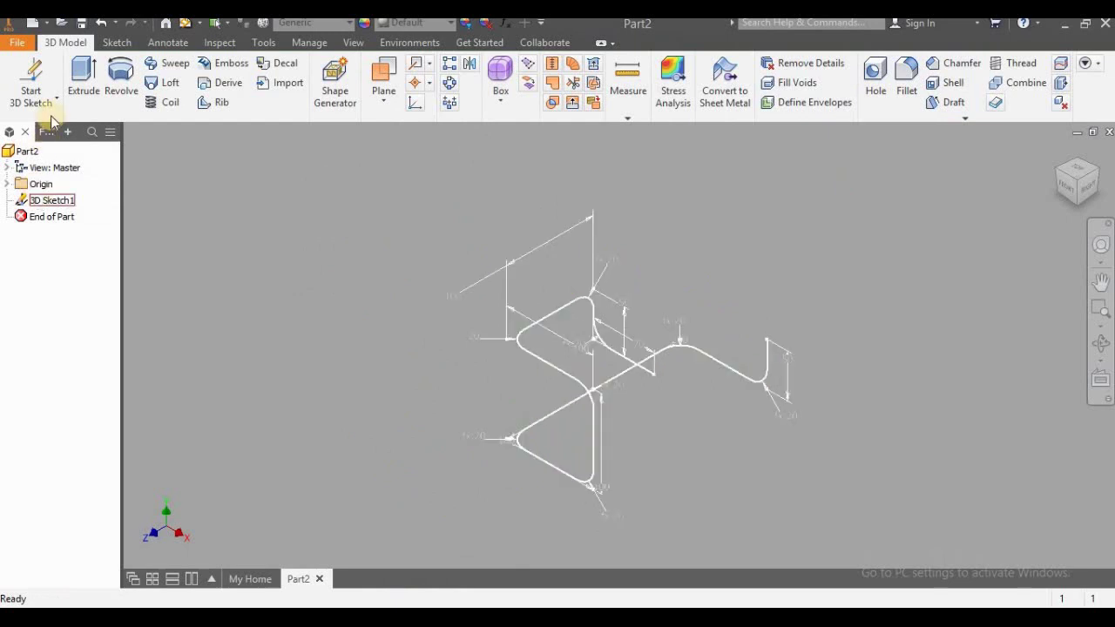
Create a work plane perpendicular to the 70 mm end line, through that line's free endpoint
left_click(383, 97)
left_click(418, 541)
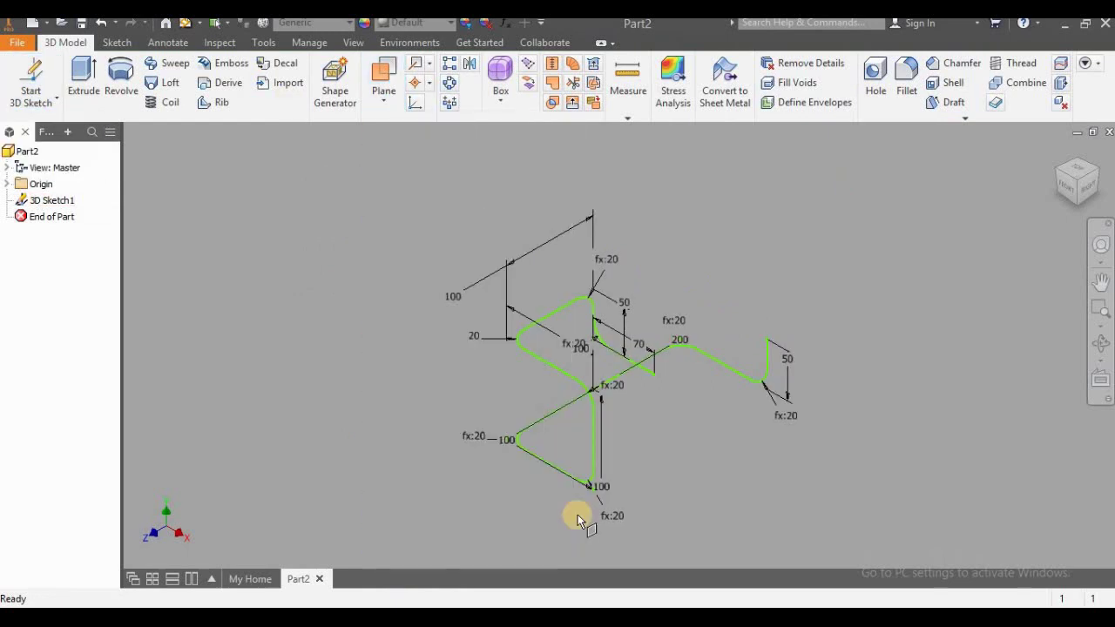
scroll(641, 383, "up", 2)
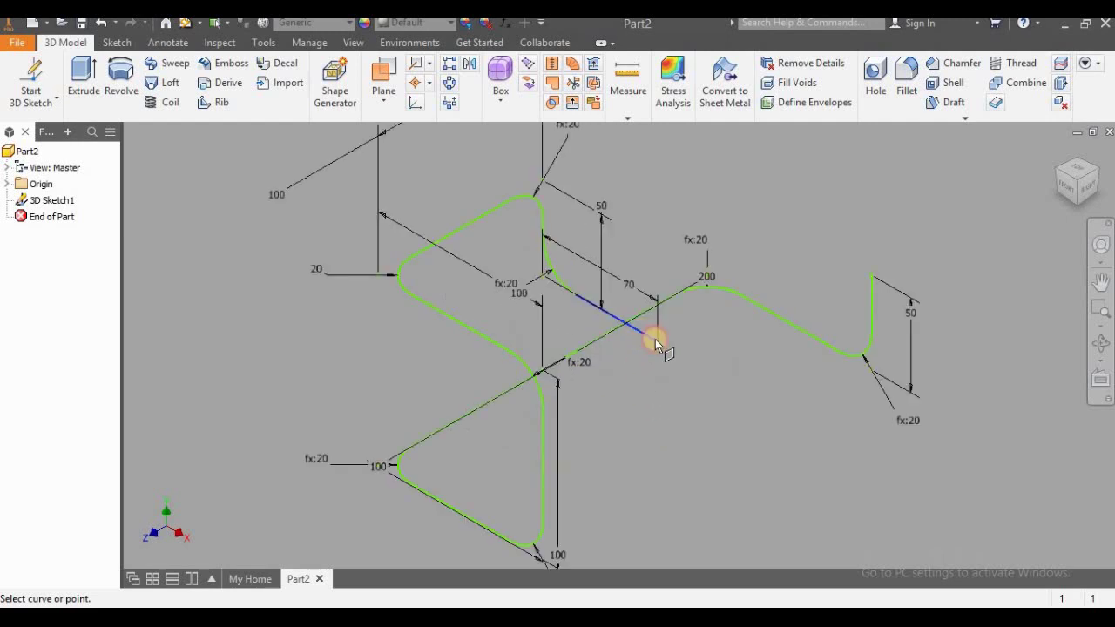
left_click(658, 344)
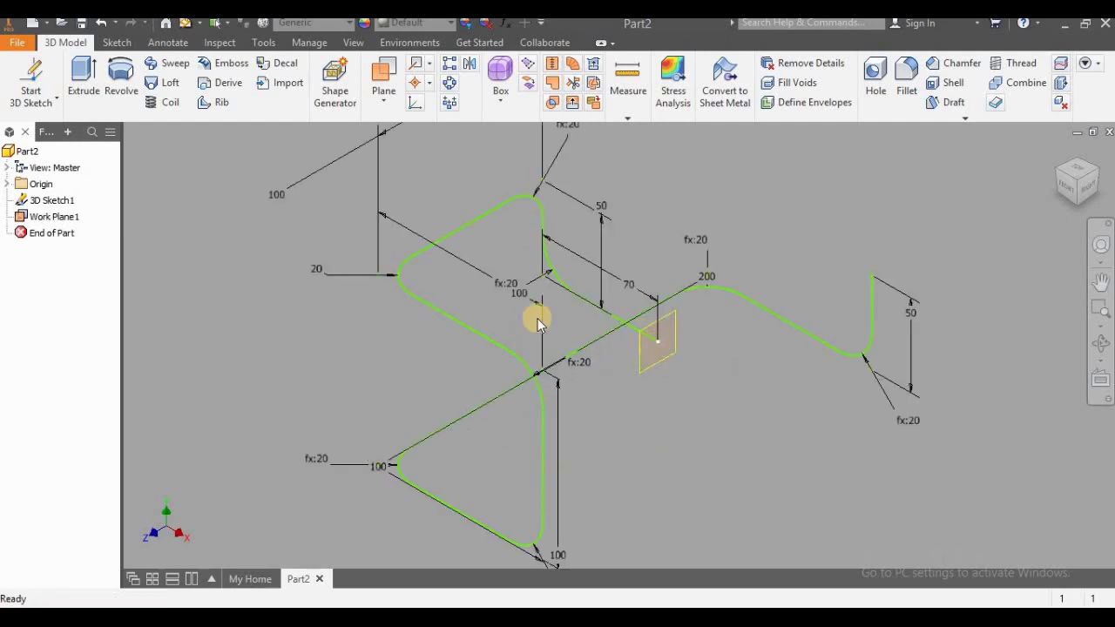
Start a 2D sketch on the new work plane and project the path's endpoint into it
left_click(56, 101)
left_click(39, 129)
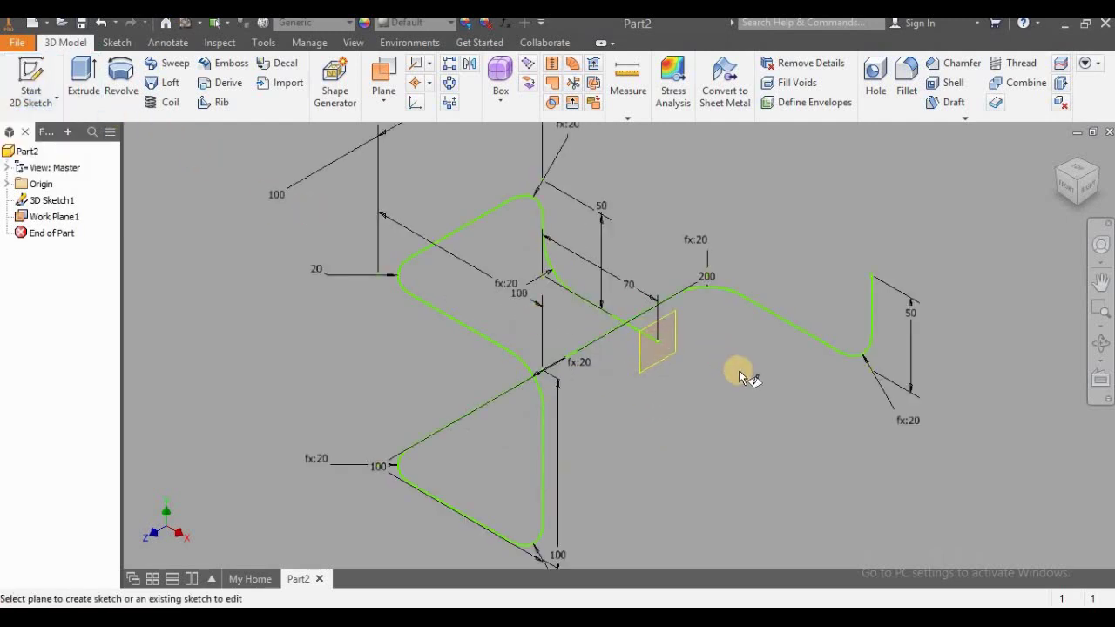
left_click(673, 342)
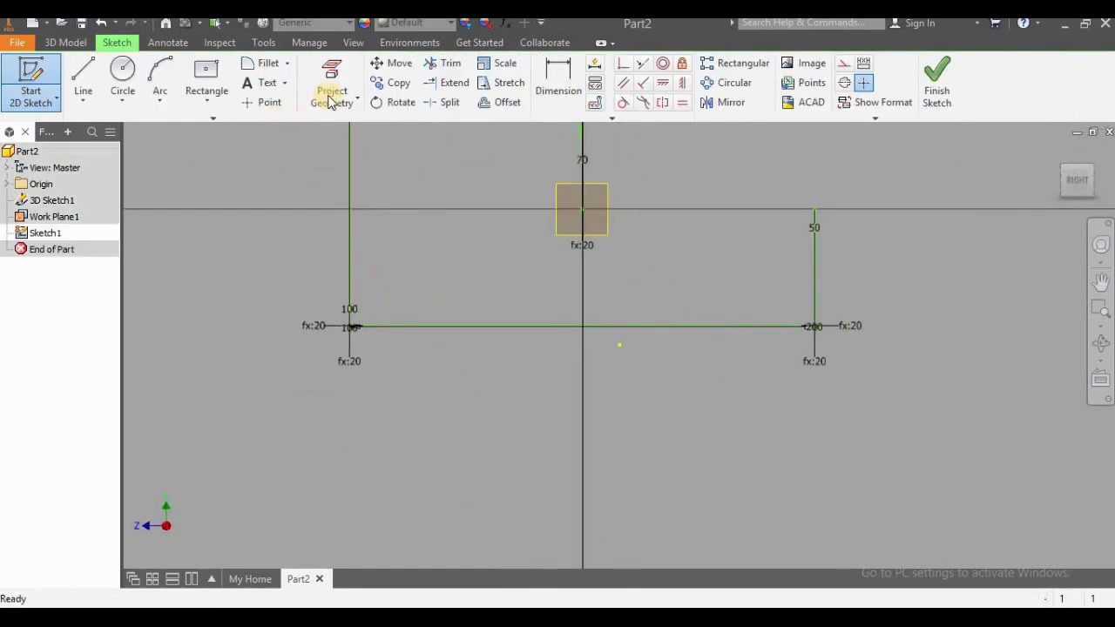
left_click(122, 74)
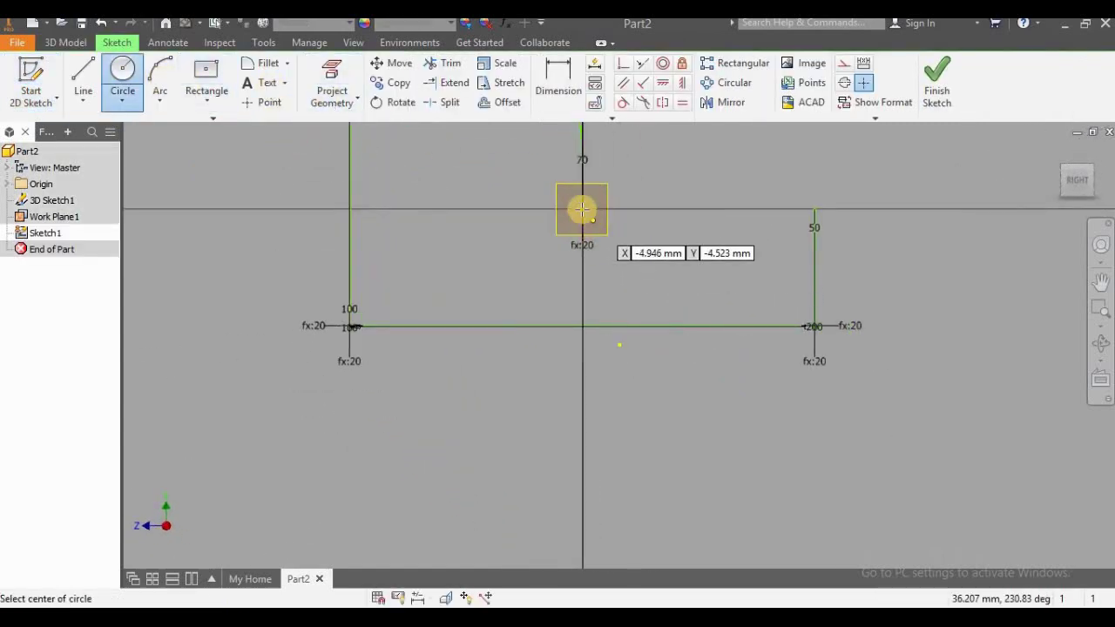
left_click(356, 101)
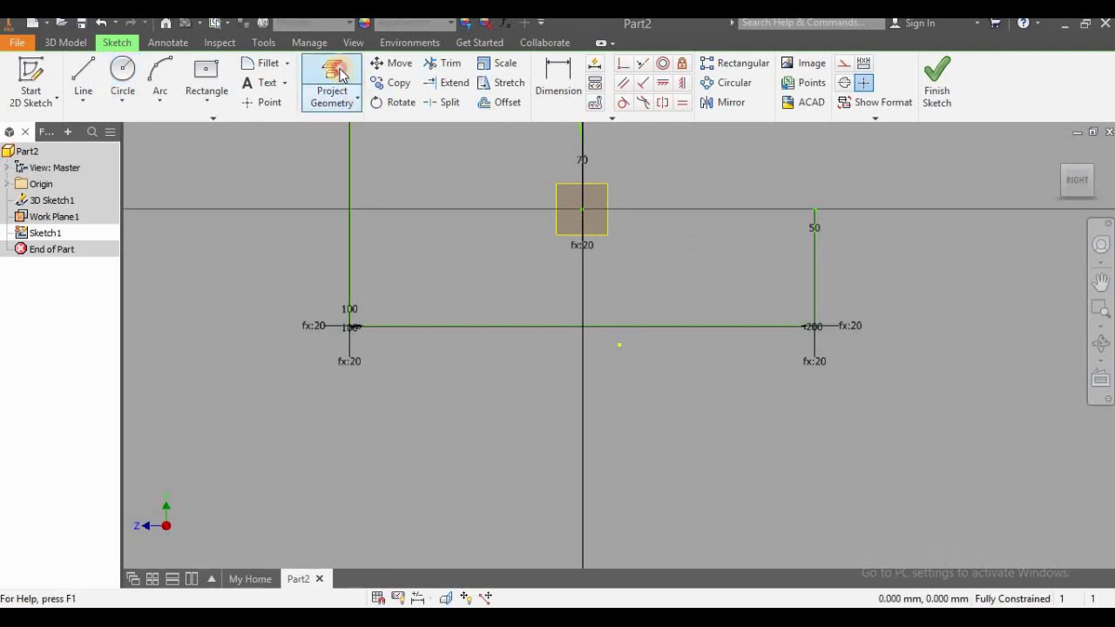
Draw a circle centred on the projected path endpoint and dimension its diameter at 25 mm
left_click(122, 74)
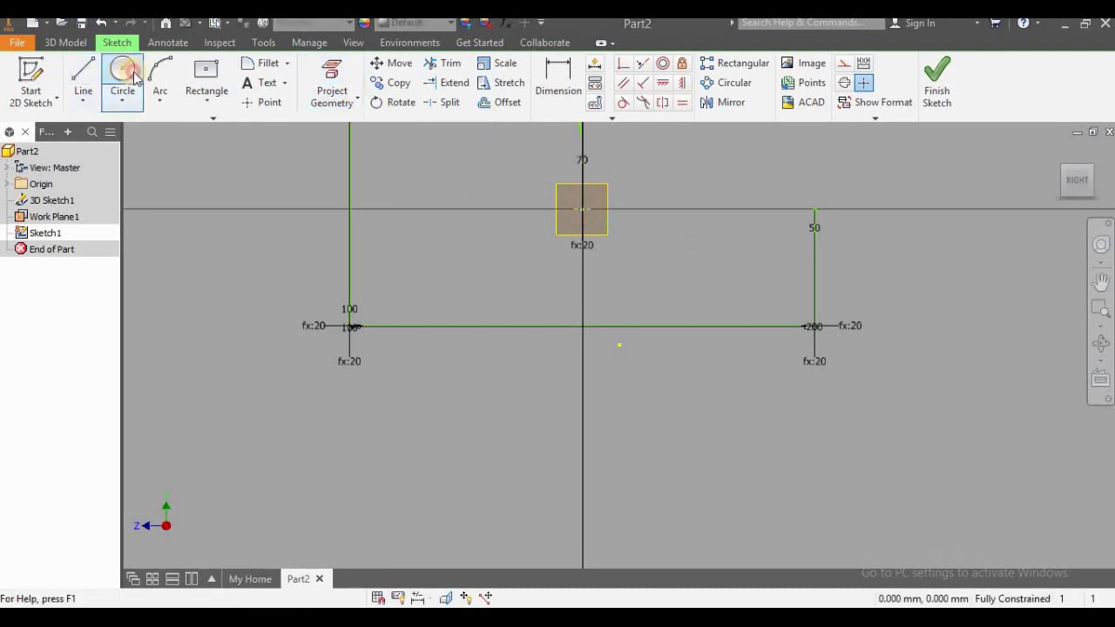
left_click(582, 210)
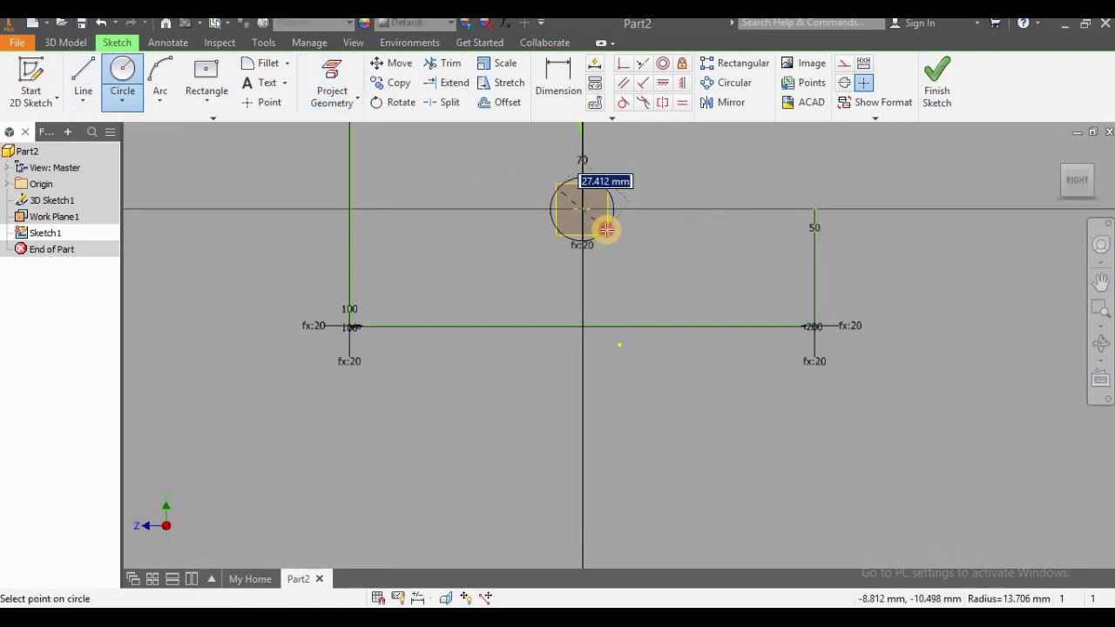
left_click(604, 228)
left_click(558, 82)
left_click(614, 205)
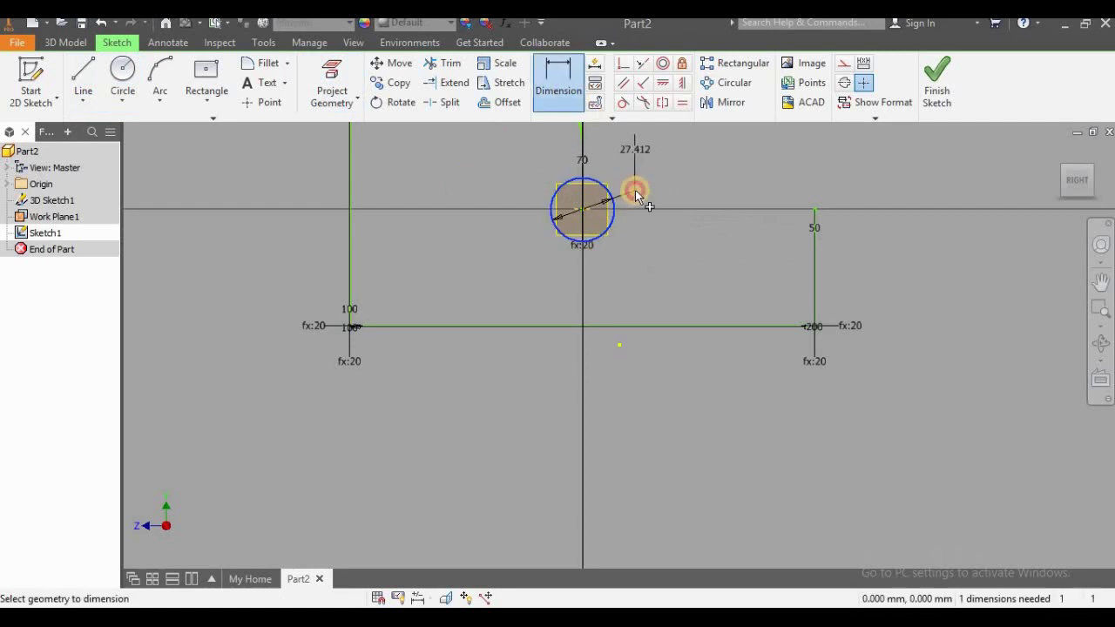
left_click(634, 190)
type("25")
key("Return")
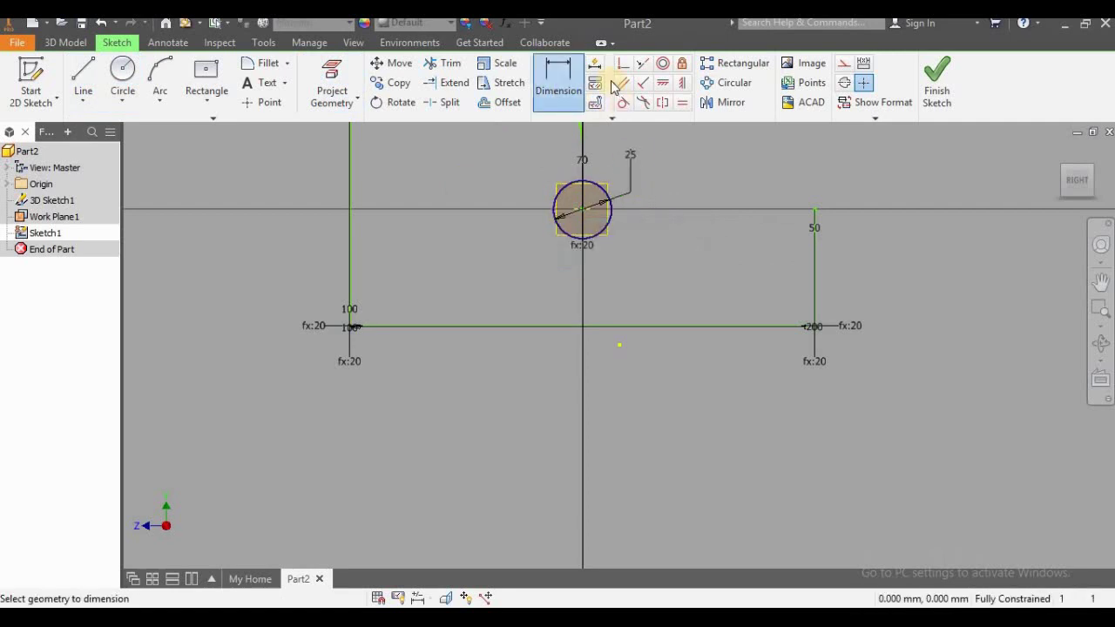
left_click(348, 83)
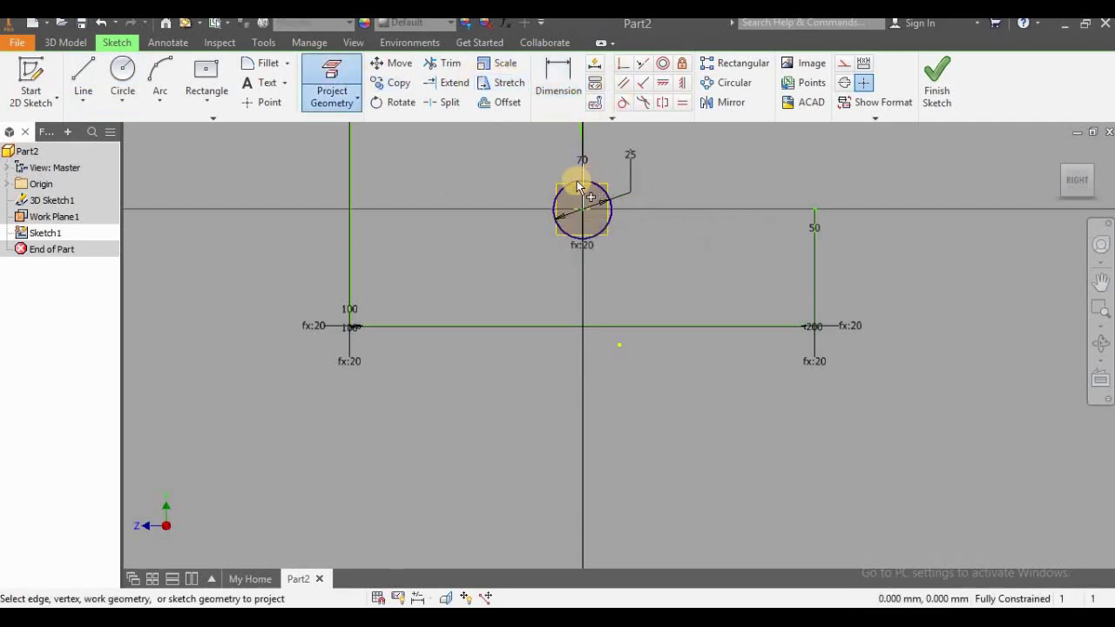
scroll(564, 189, "up", 5)
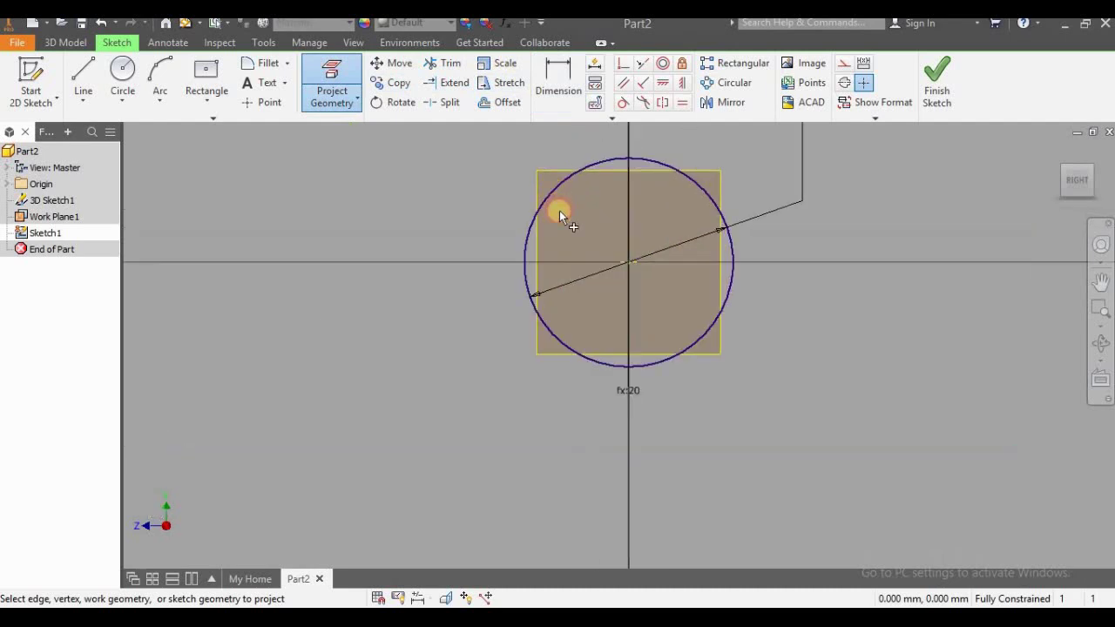
left_click(559, 209)
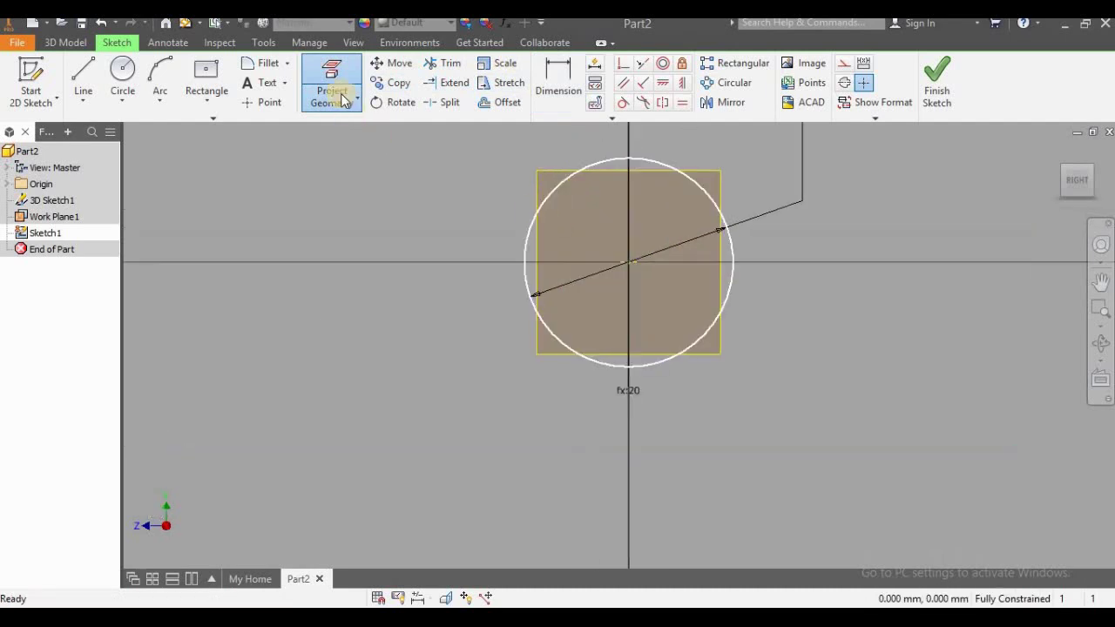
Offset the 25 mm circle inward by 1.5 mm for the tube wall and finish the sketch
left_click(482, 106)
left_click(571, 178)
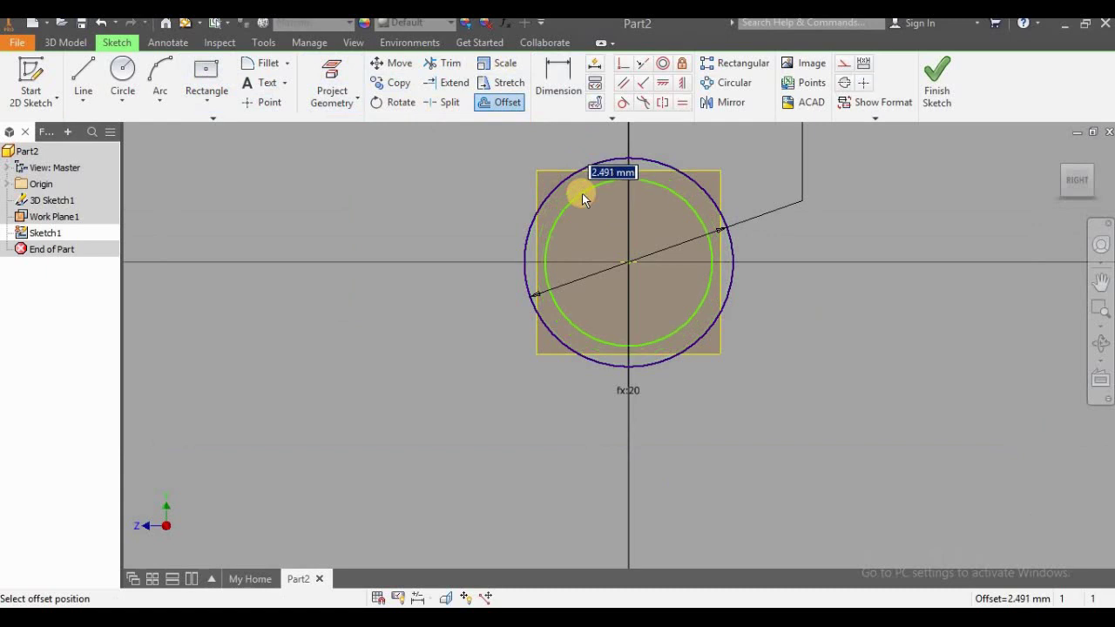
type("1")
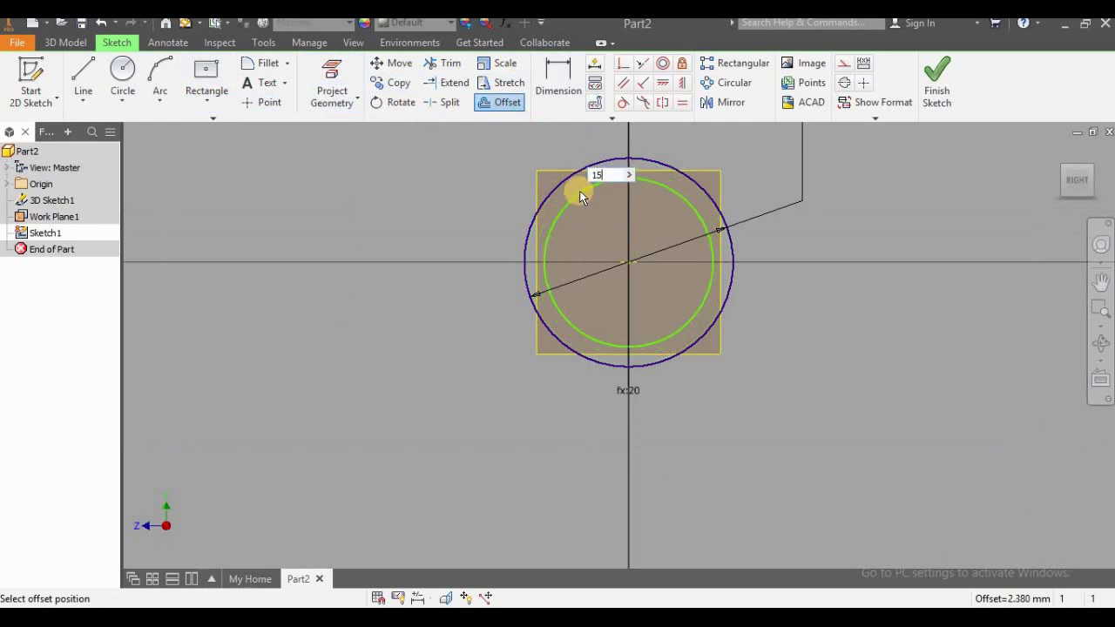
type(".5")
key("Return")
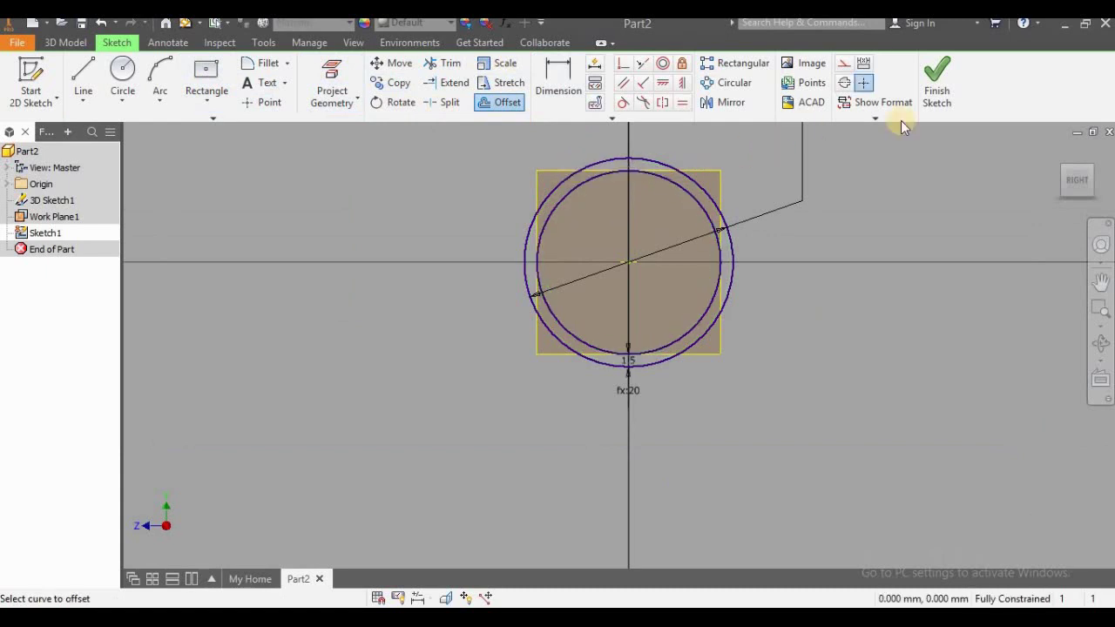
left_click(940, 94)
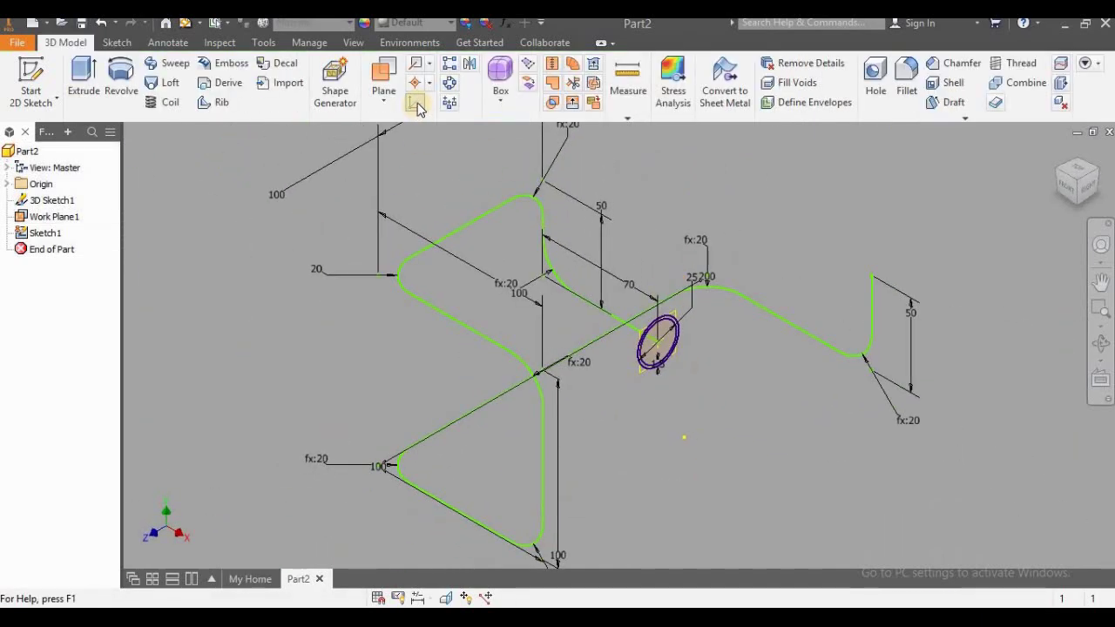
Sweep the ring profile along the whole 3D sketch path as a solid, with path orientation and zero taper and twist
left_click(170, 63)
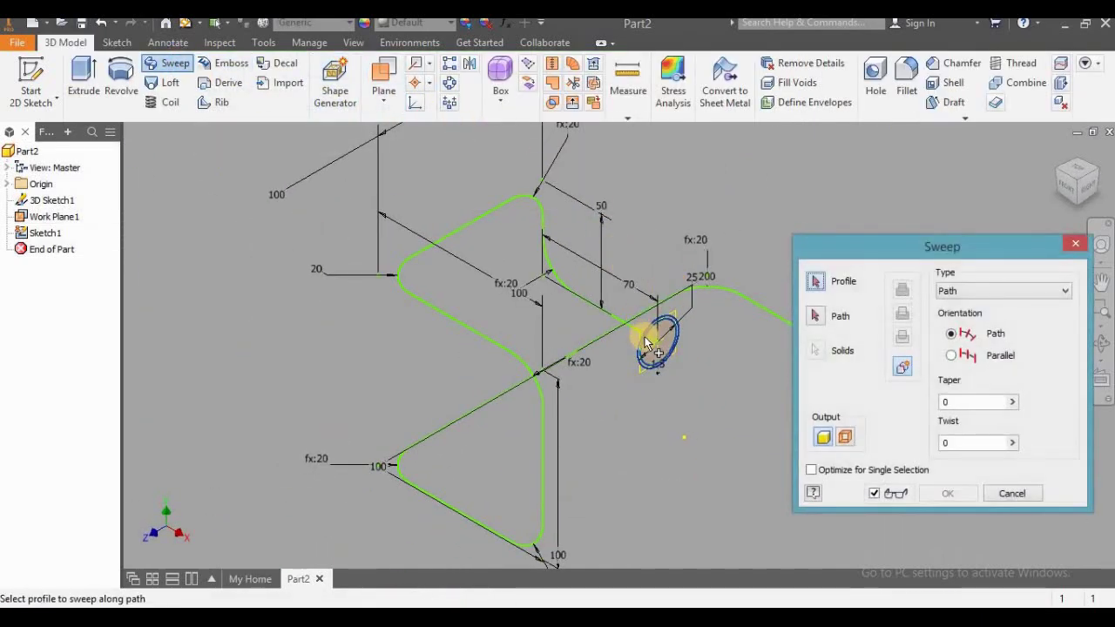
scroll(652, 313, "up", 4)
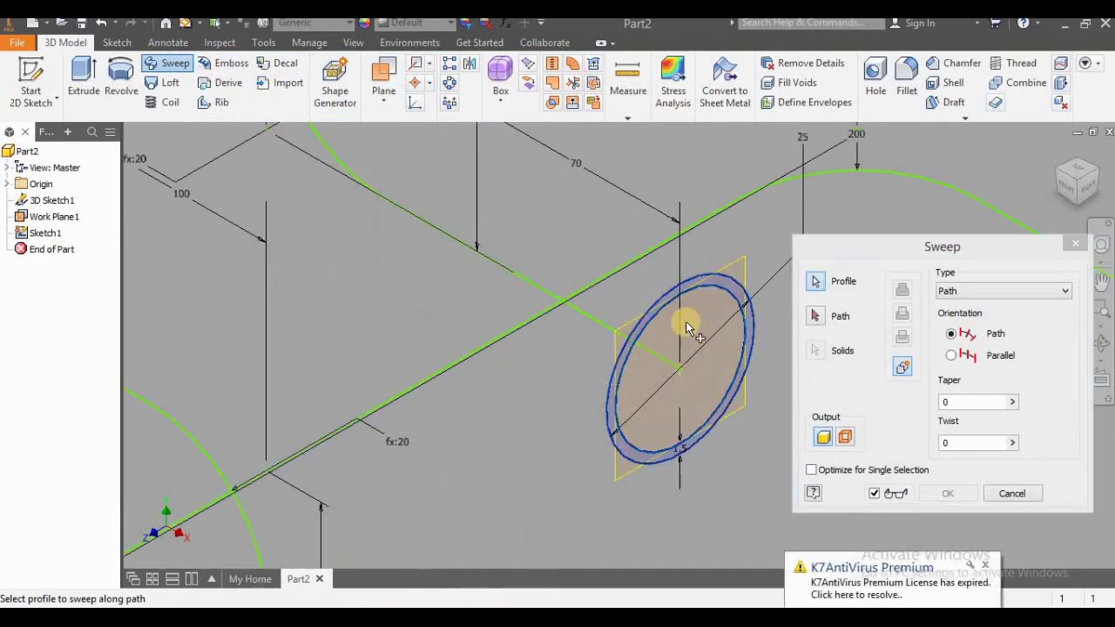
scroll(687, 328, "down", 4)
left_click(816, 319)
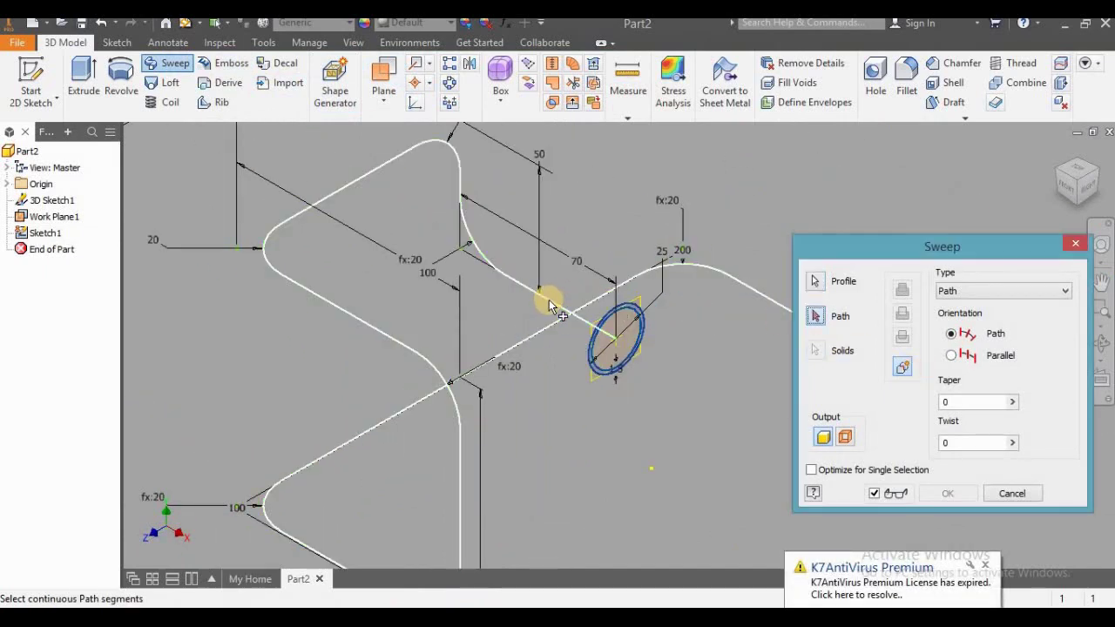
left_click(545, 297)
scroll(502, 259, "down", 3)
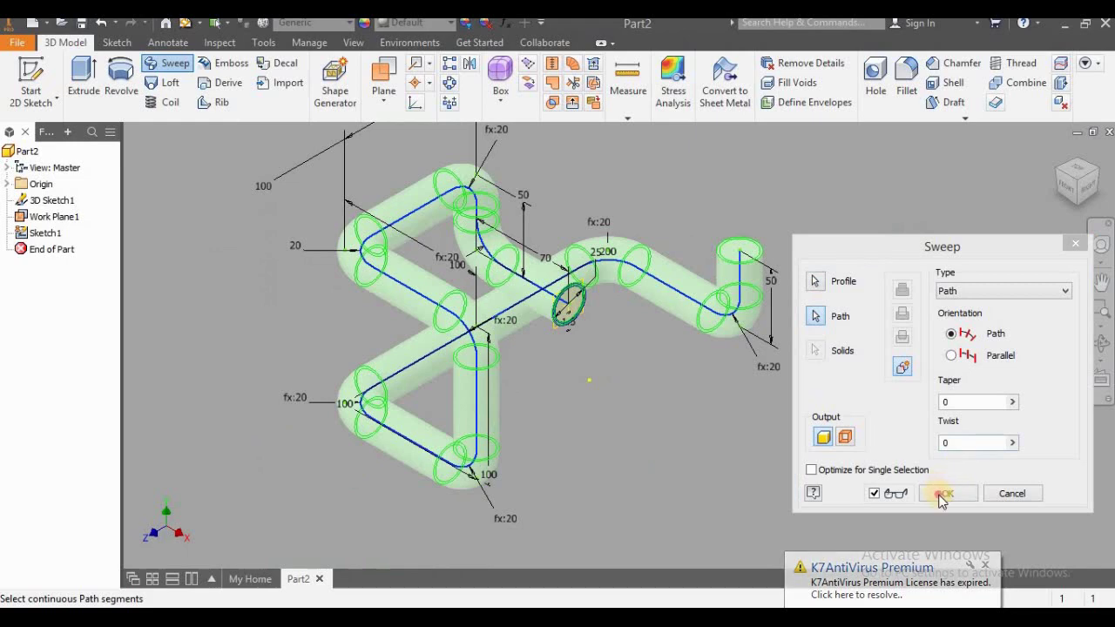
left_click(943, 494)
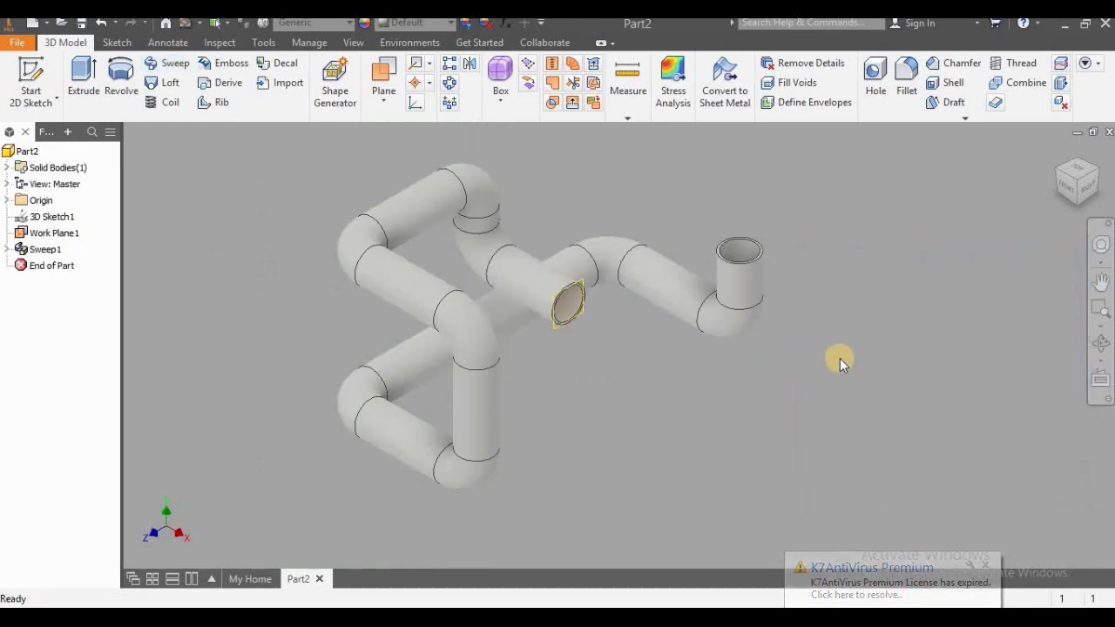
Fit the whole pipe in the view and hide the work plane at its end
key("Home")
right_click(51, 232)
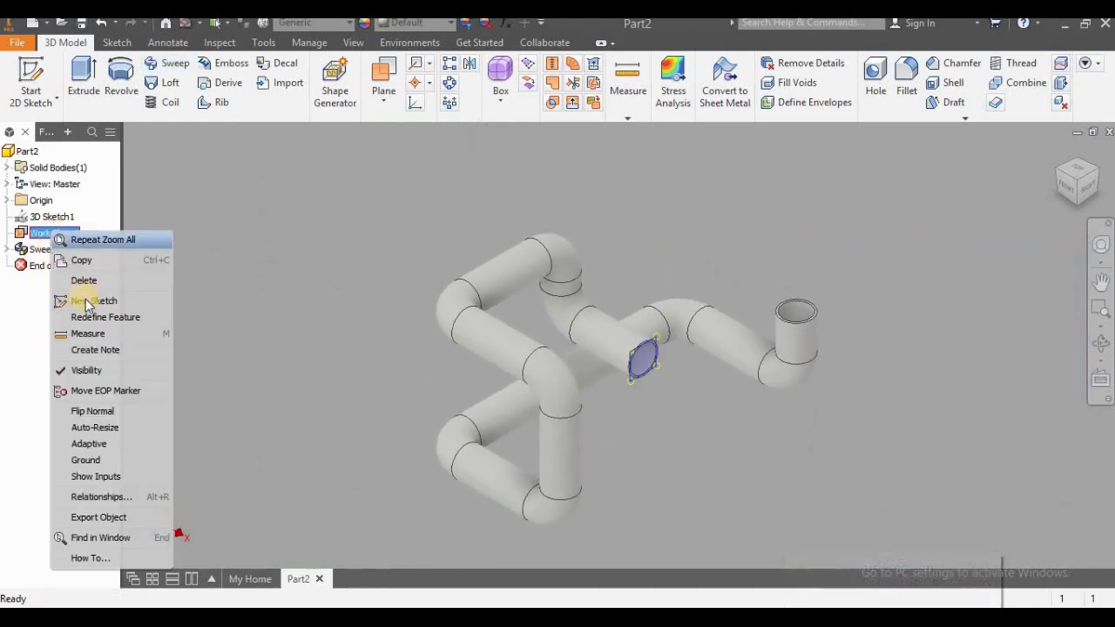
left_click(92, 370)
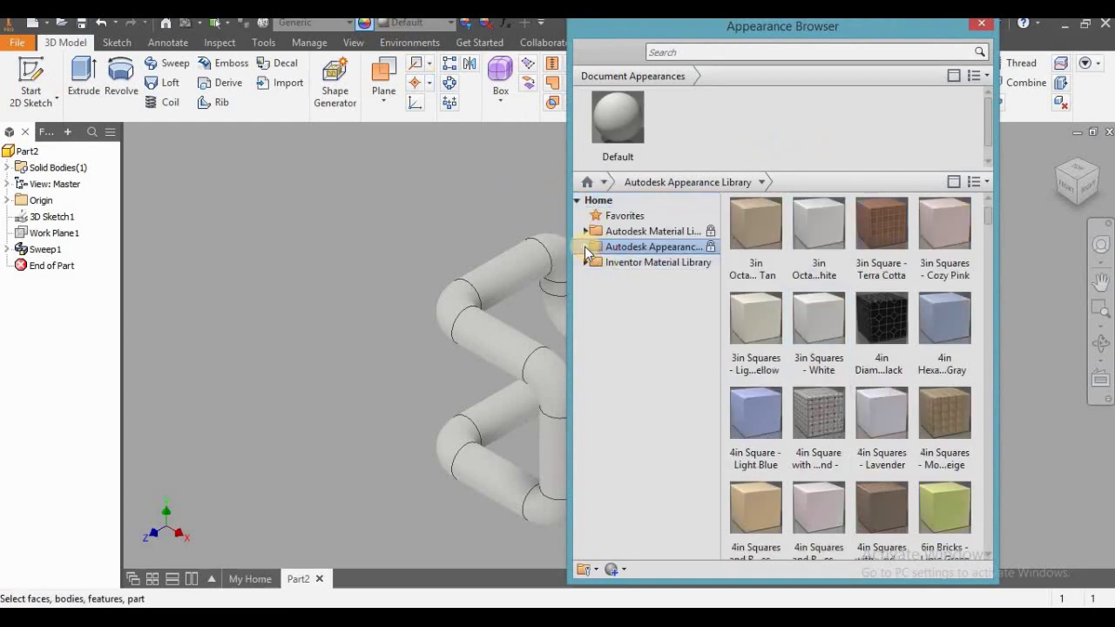
Browse the Metal category of the Autodesk Appearance Library to its polished steel appearances
left_click(587, 250)
scroll(652, 384, "down", 2)
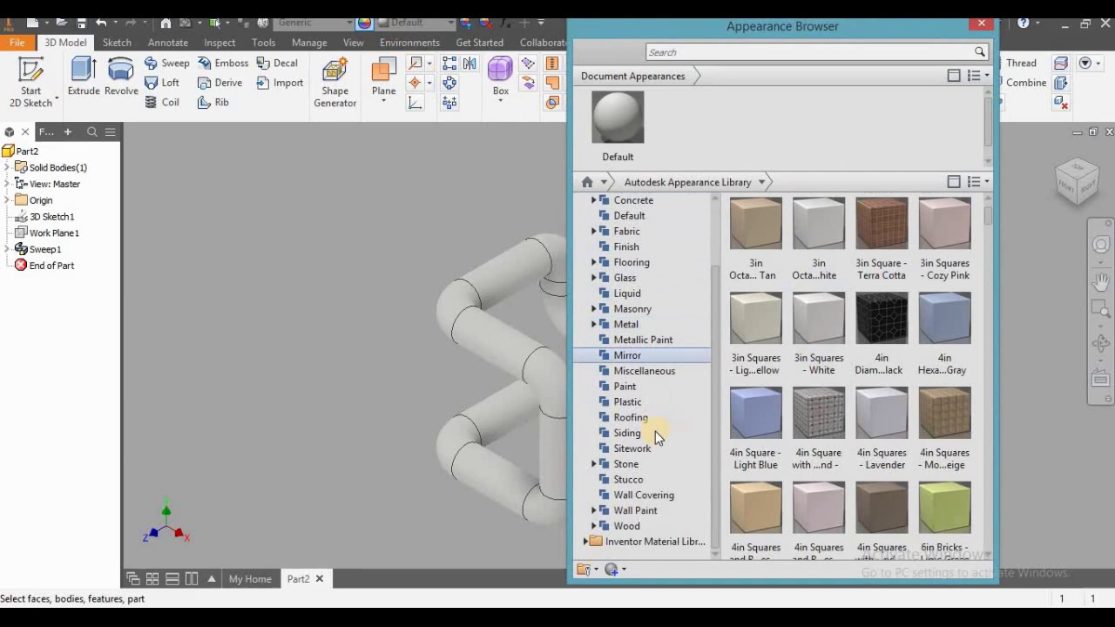
left_click(624, 328)
scroll(879, 360, "down", 5)
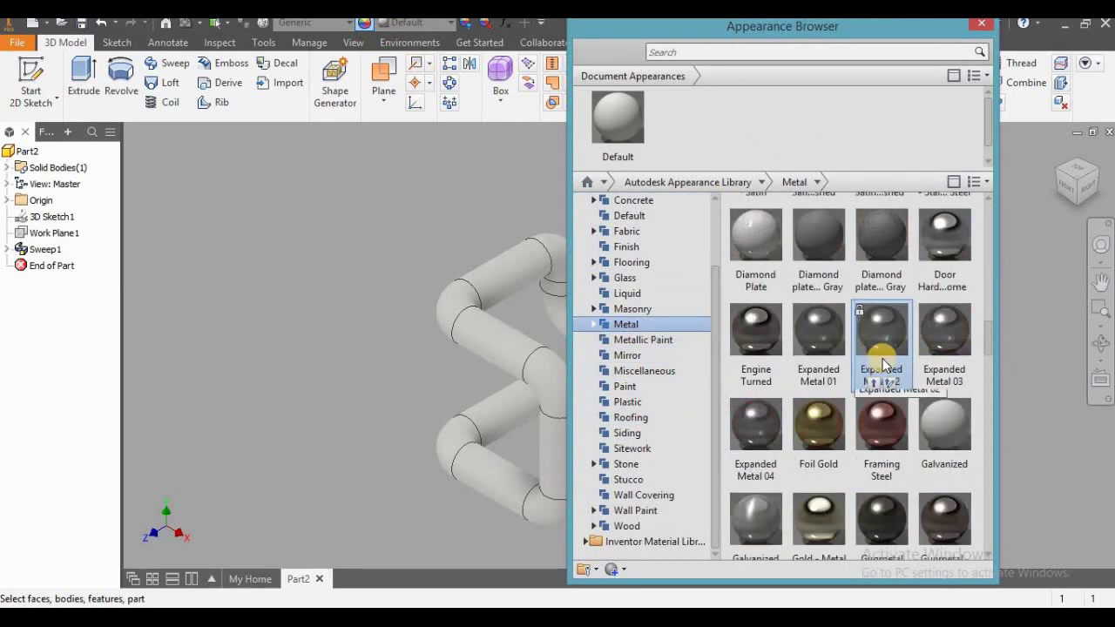
scroll(880, 363, "down", 8)
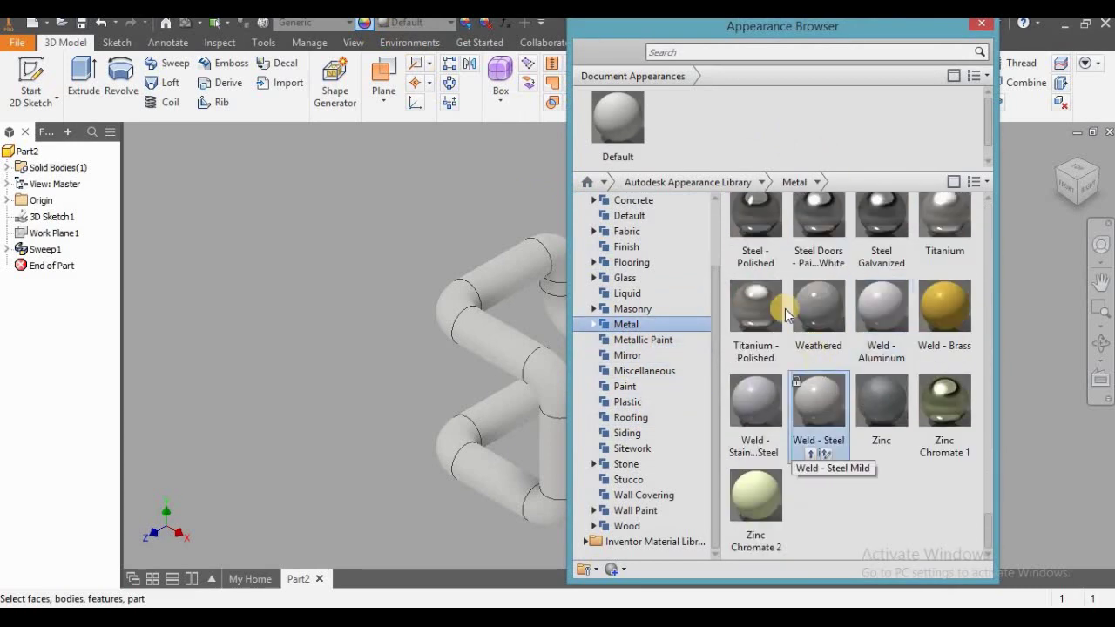
Assign the Steel - Polished appearance to the whole part and close the appearance browser
right_click(757, 246)
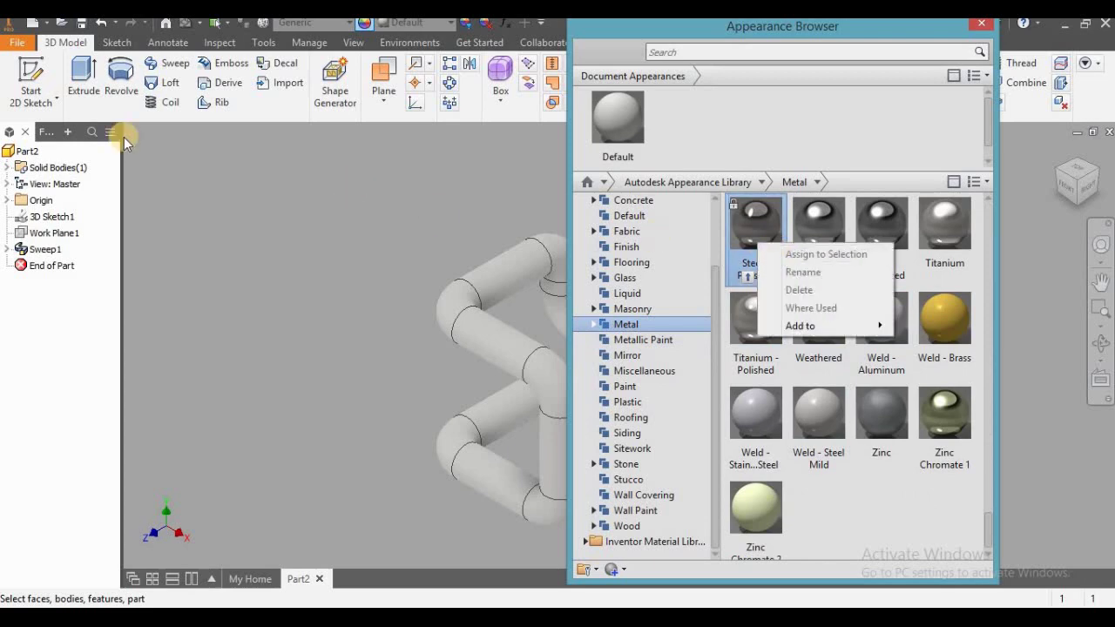
left_click(19, 153)
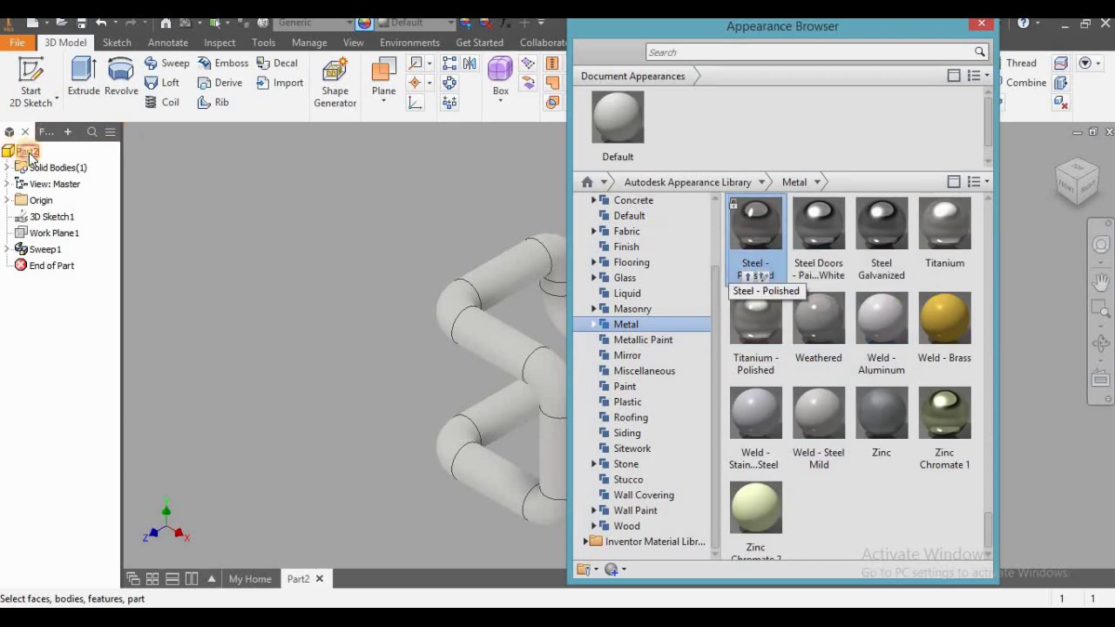
right_click(762, 232)
left_click(793, 240)
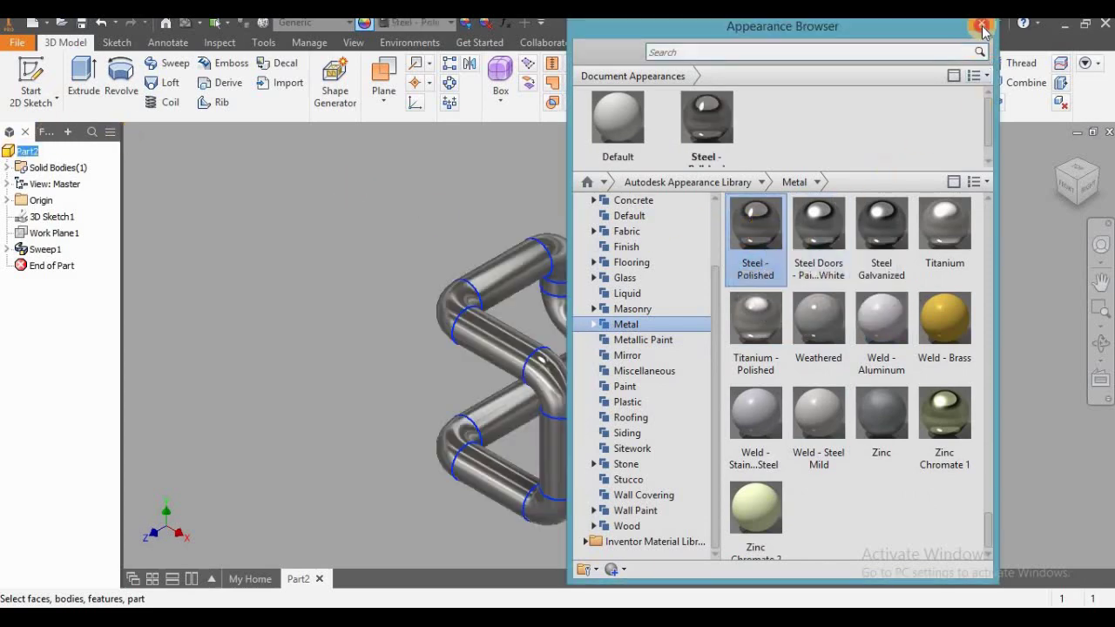
left_click(982, 25)
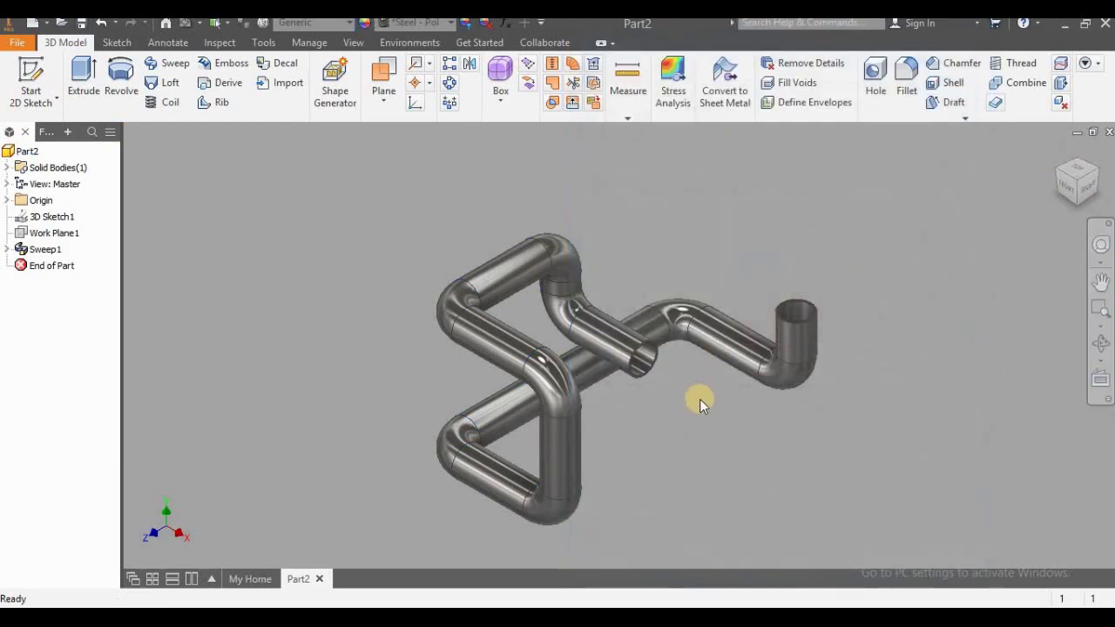
middle_click_drag(702, 328, 505, 291, "shift")
left_click(1055, 150)
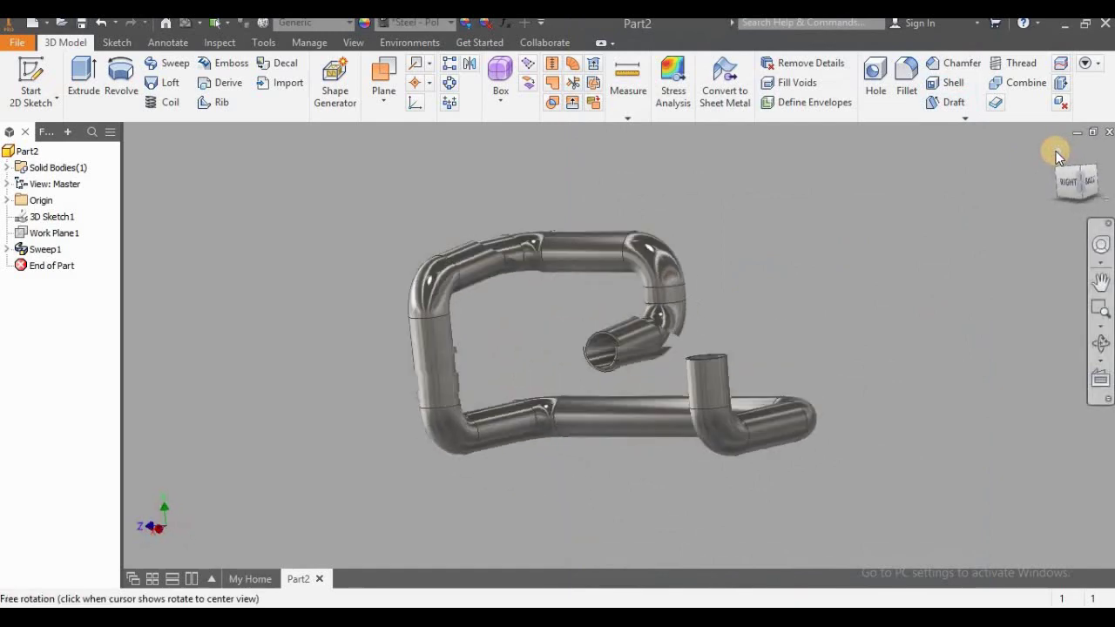